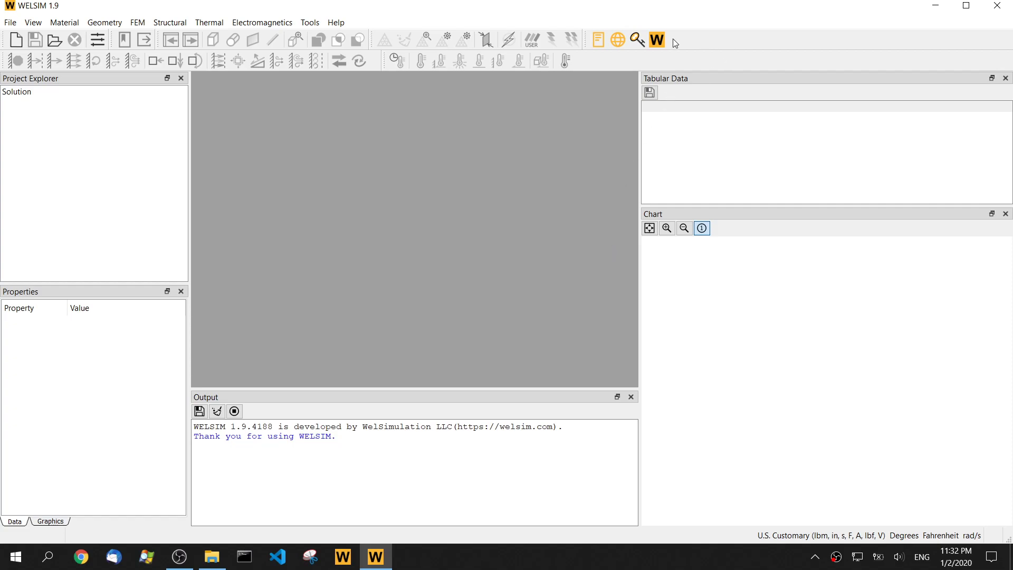
Check the WELSIM version and confirm the default U.S. Customary unit system in Preferences.
click(657, 39)
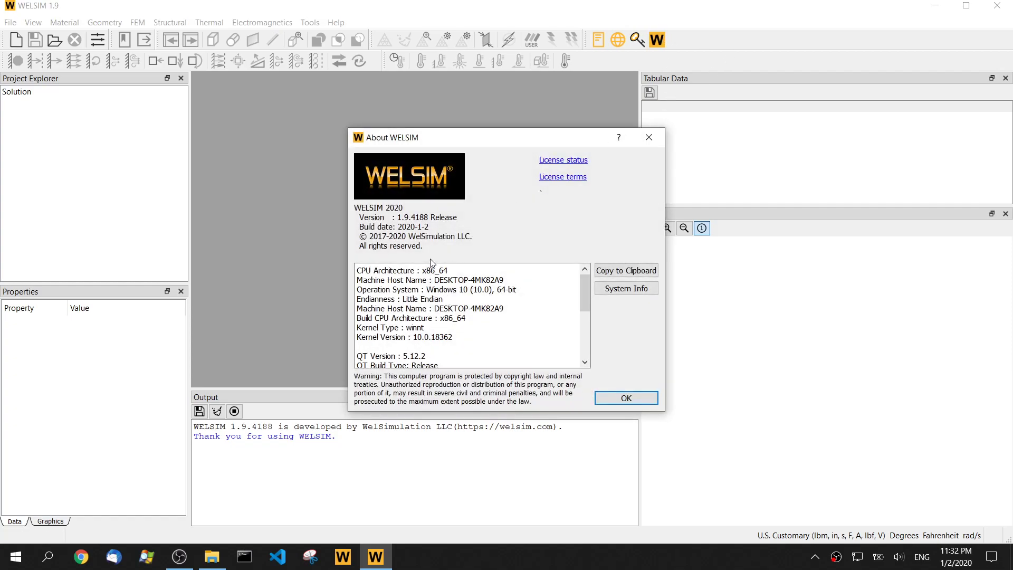
click(620, 394)
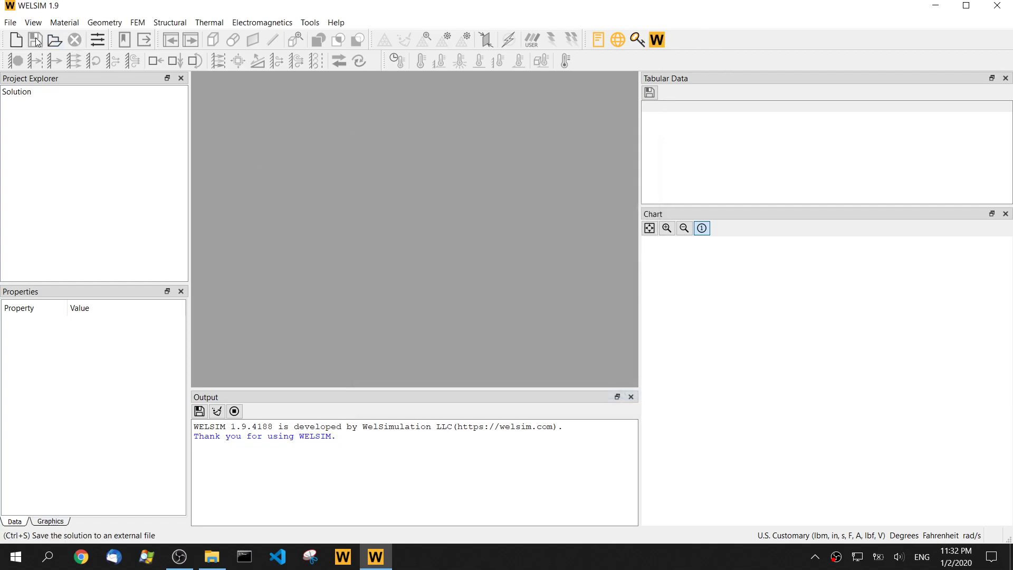
click(98, 40)
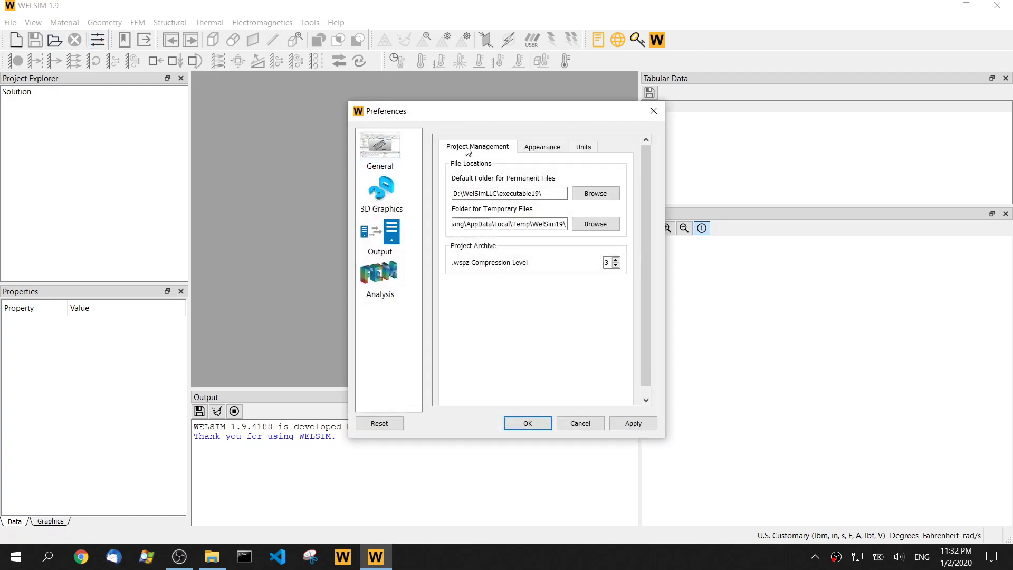
click(583, 148)
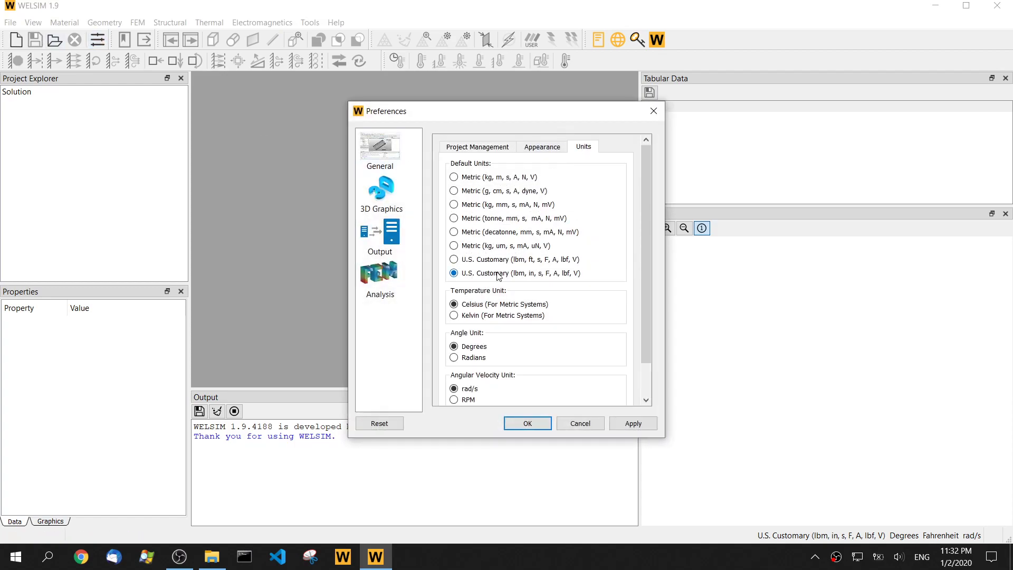
click(527, 423)
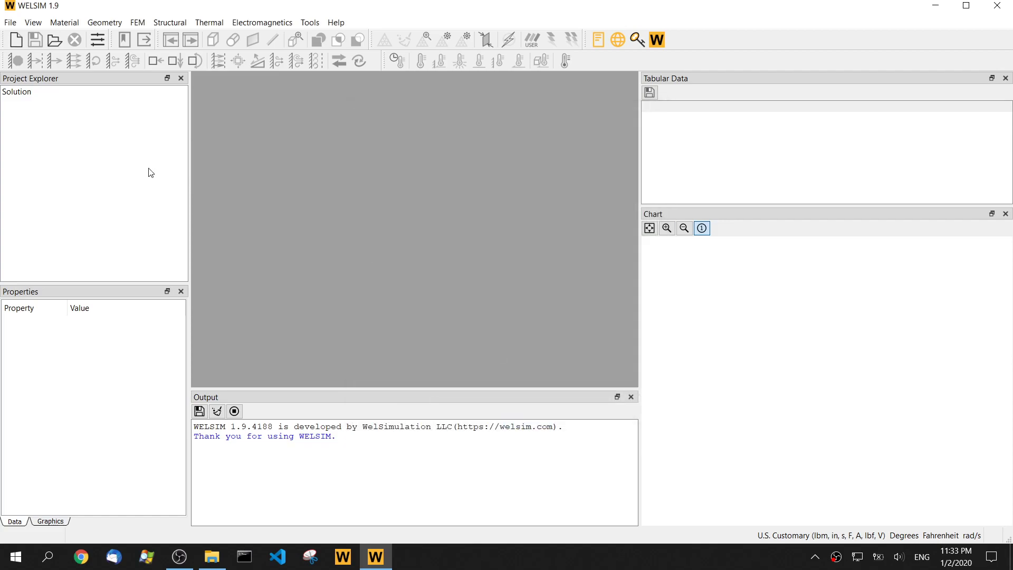
Create a new FEM project and add a second material to it.
click(16, 40)
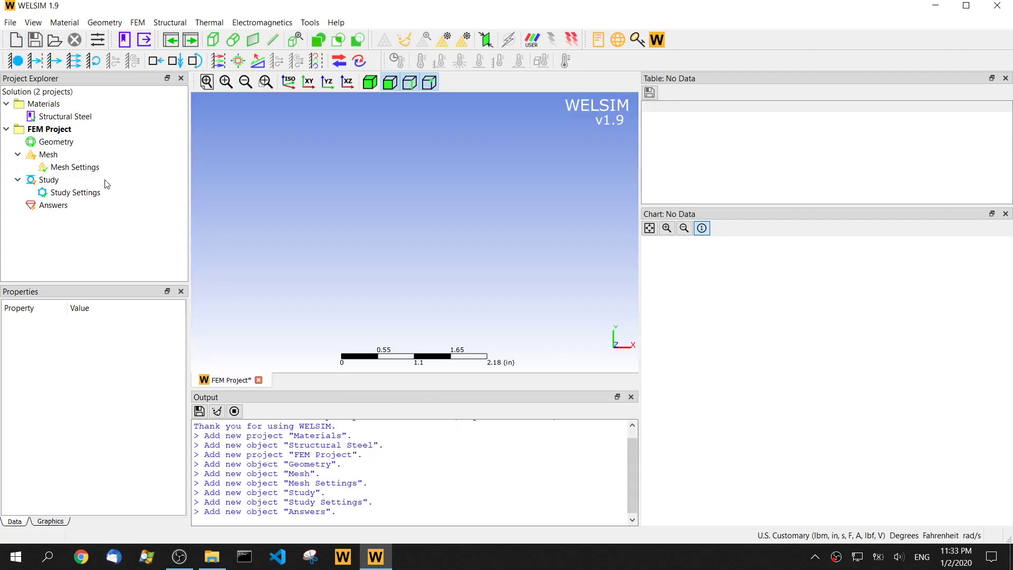
click(125, 40)
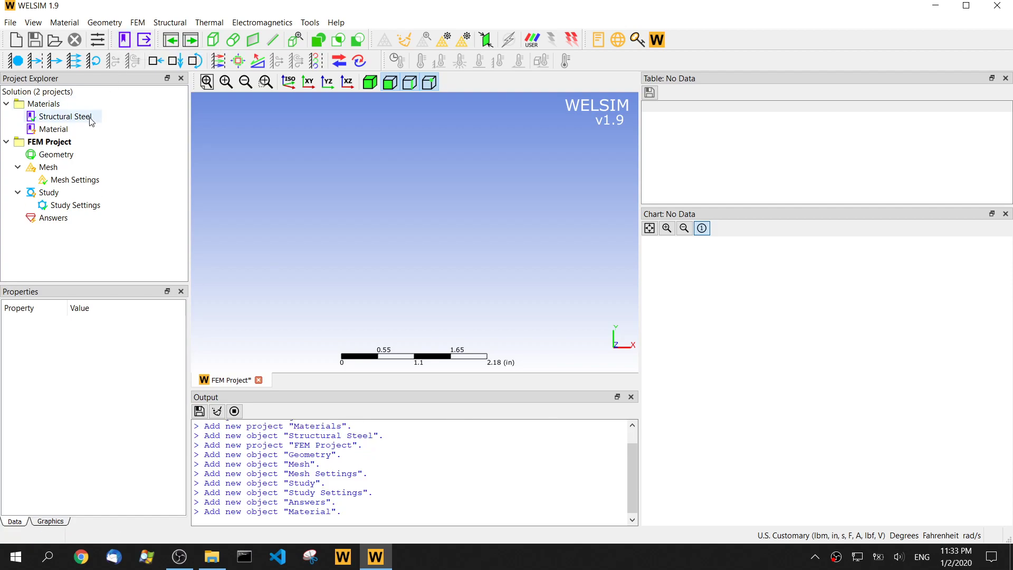
click(82, 131)
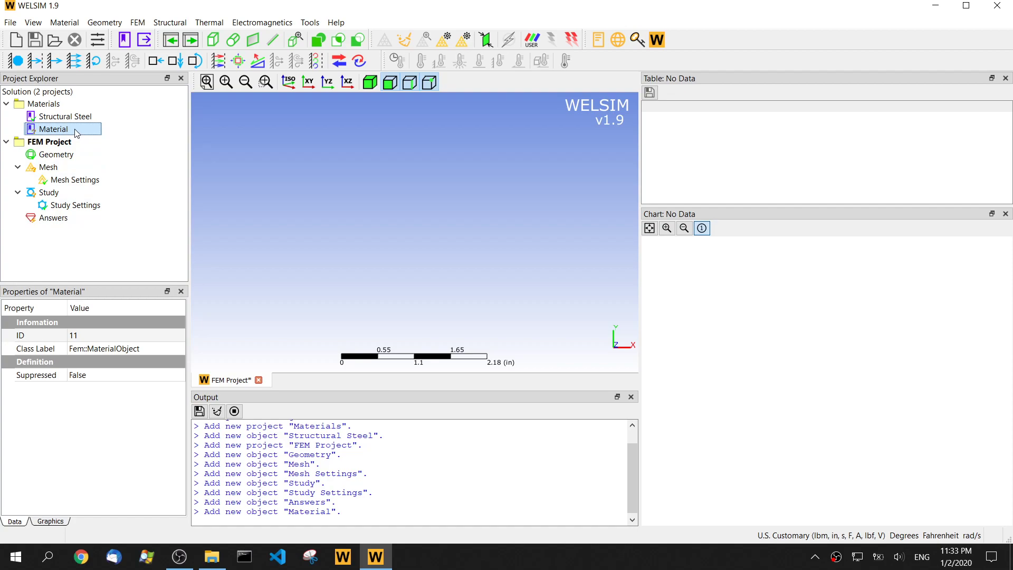
Open the new material's editor and list the hyperelastic models under Build.
double_click(75, 132)
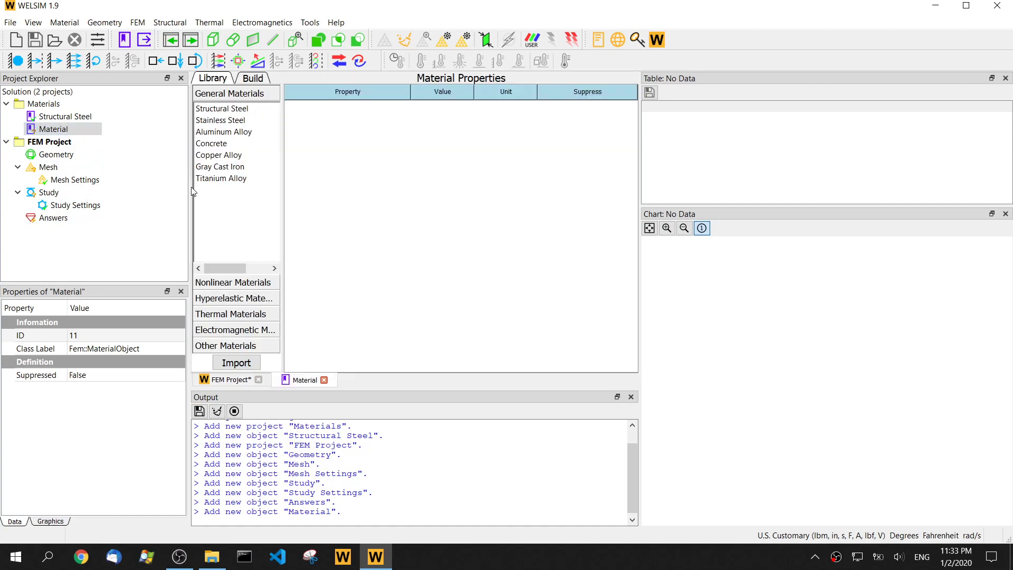
drag(191, 188, 167, 188)
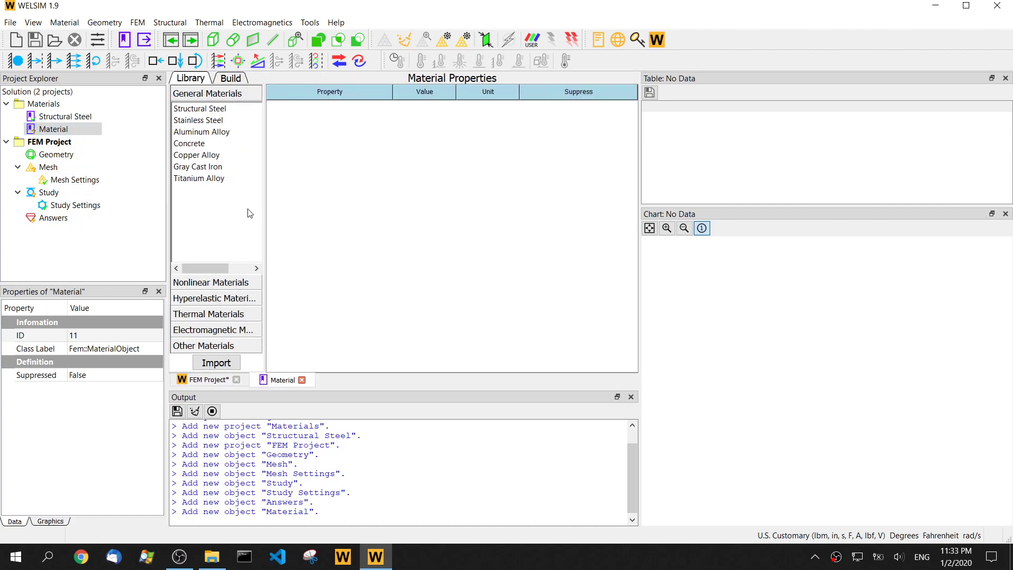
drag(265, 212, 293, 209)
click(229, 82)
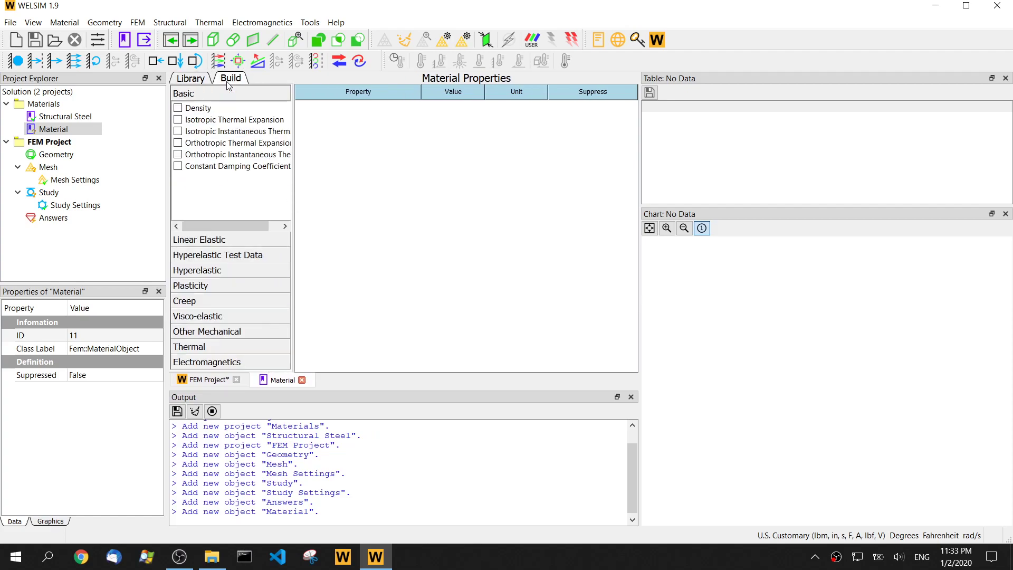
click(222, 272)
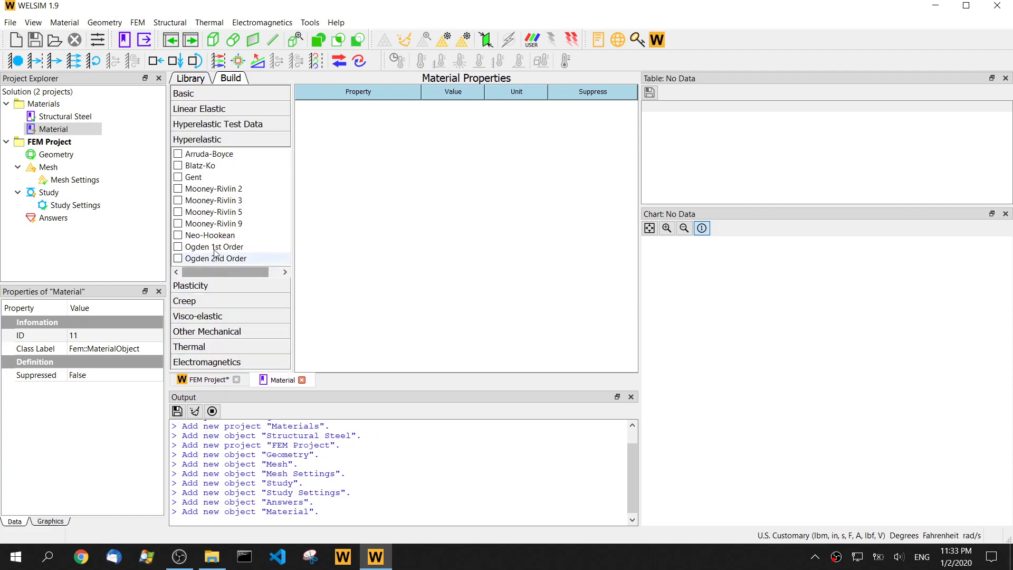
Add the Arruda-Boyce model, with Mu in Pa and D1 in 1/Pa.
click(178, 155)
click(301, 107)
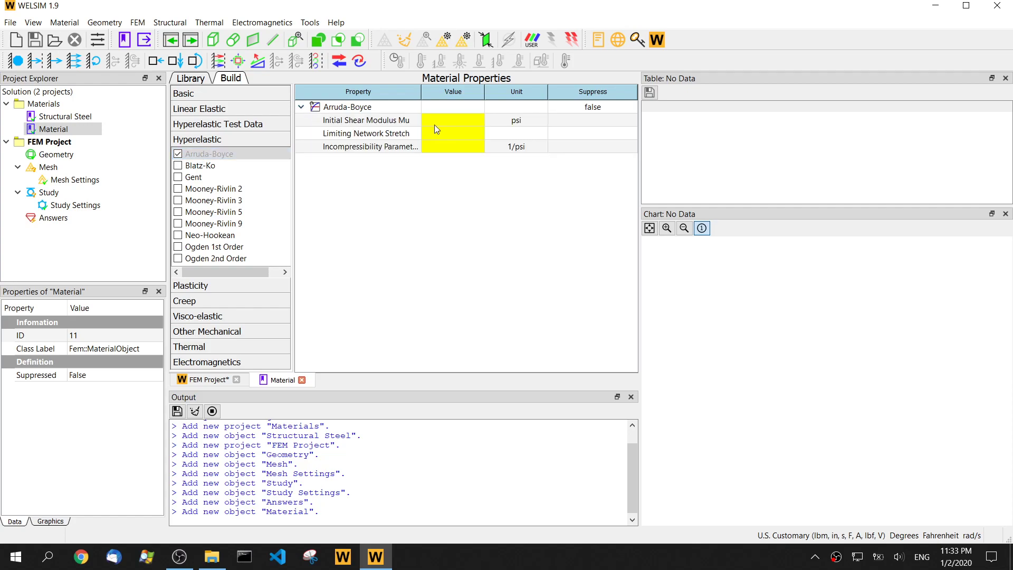
drag(422, 91, 440, 91)
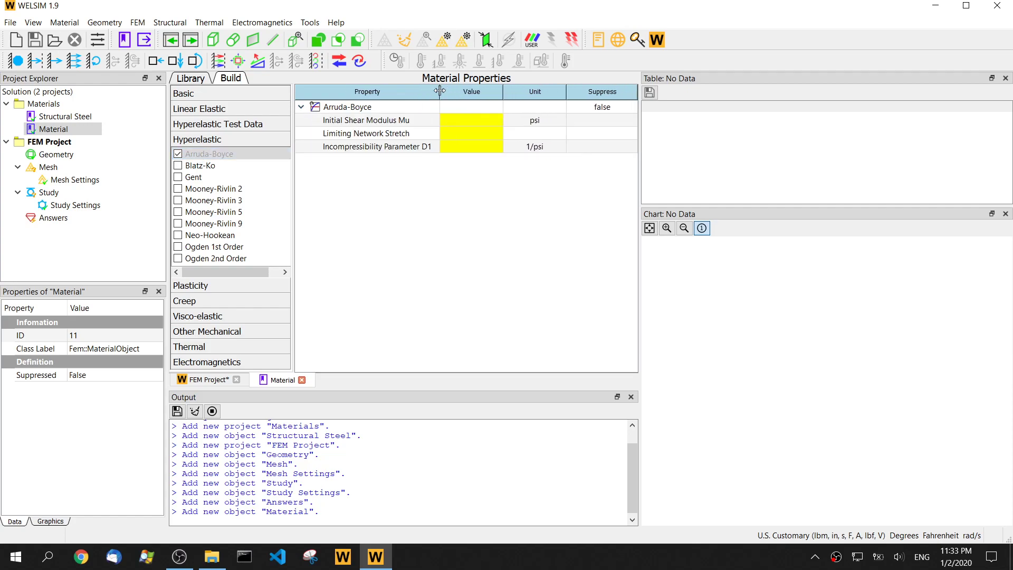
click(544, 121)
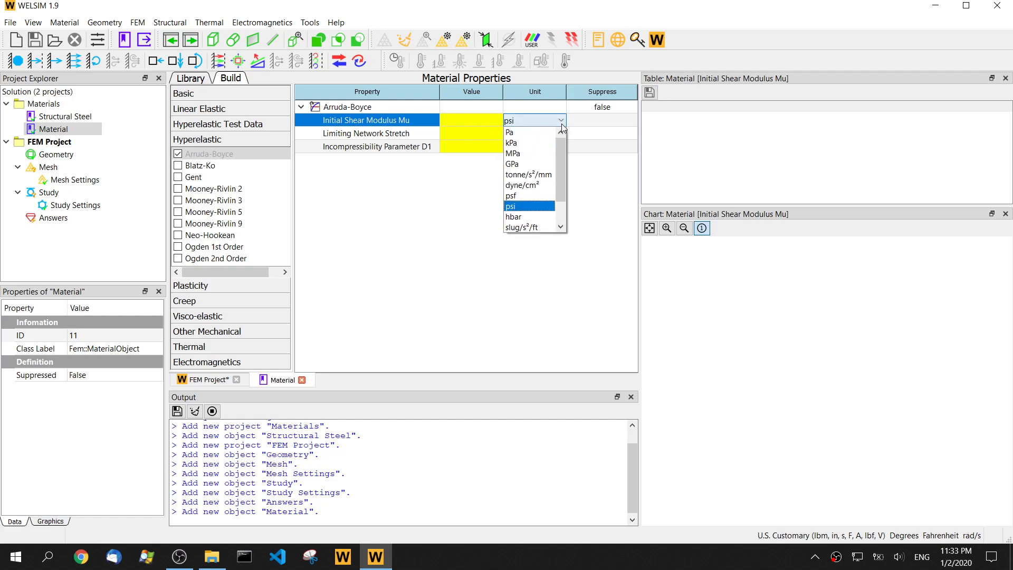
click(527, 132)
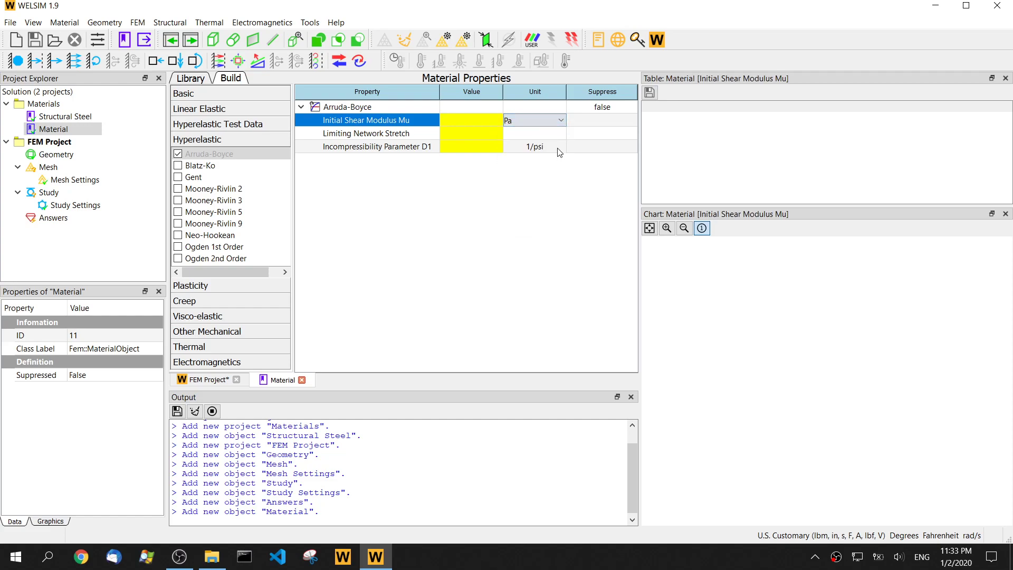
click(551, 147)
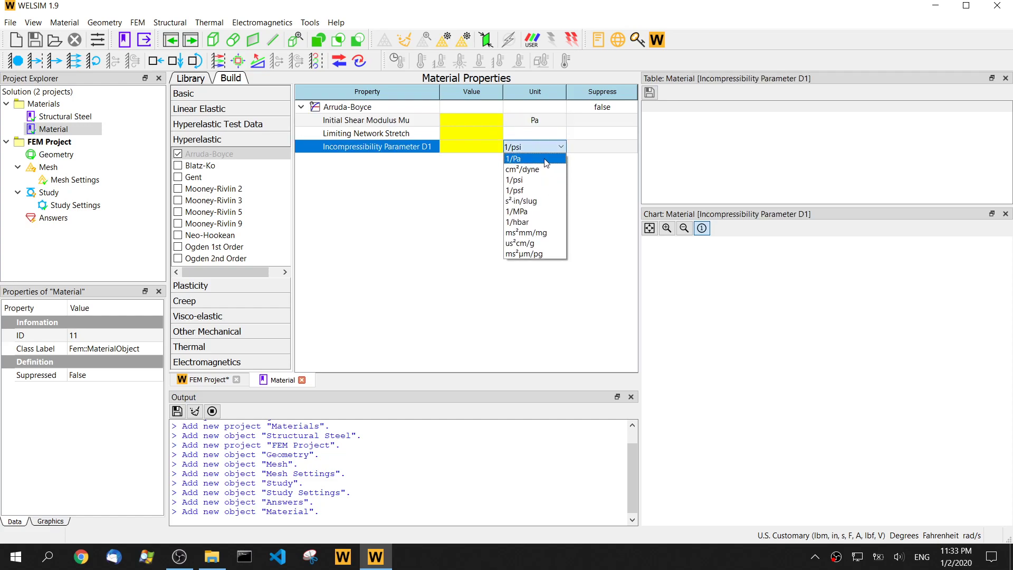
click(515, 158)
Enter Mu 133000, limiting network stretch 1 and D1 4.3e-6, and hide the curve data points.
double_click(473, 120)
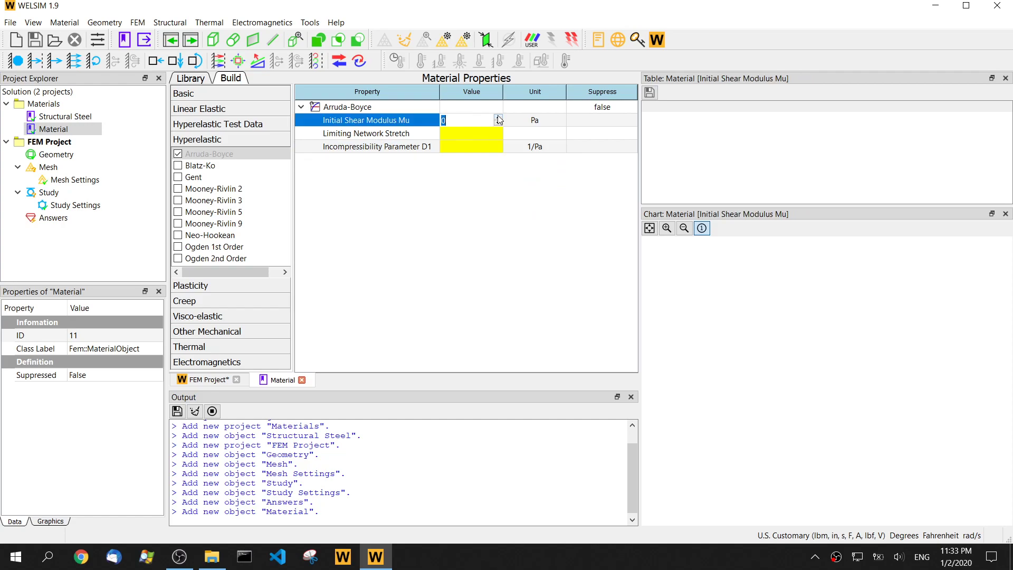
text(133,000)
key(Return)
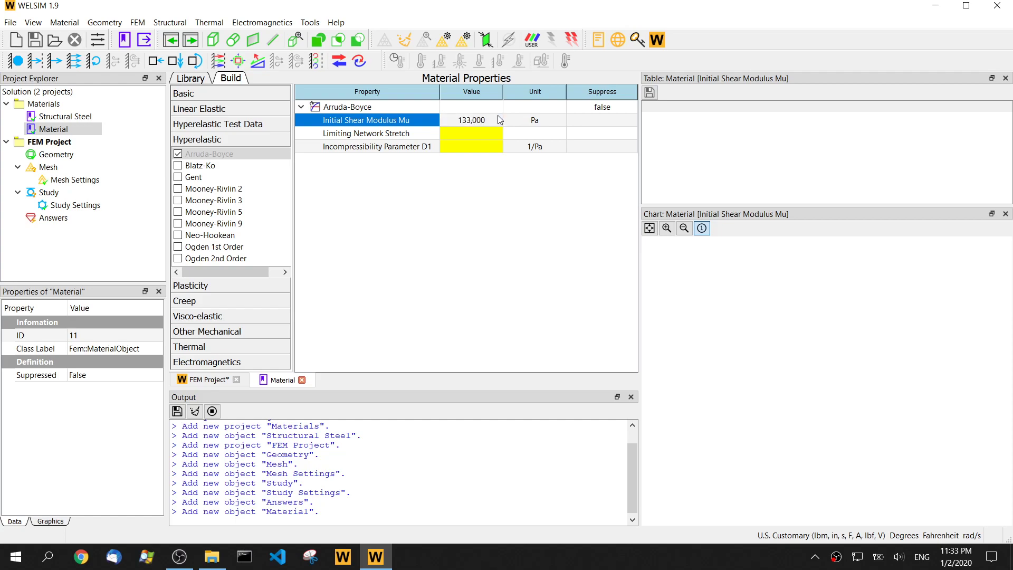
double_click(487, 136)
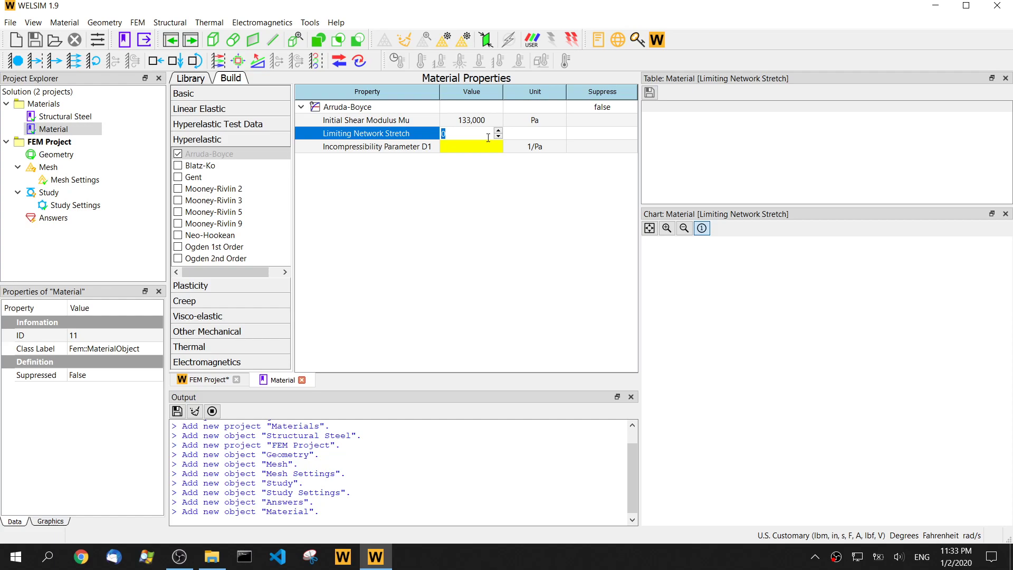
text(1)
key(Return)
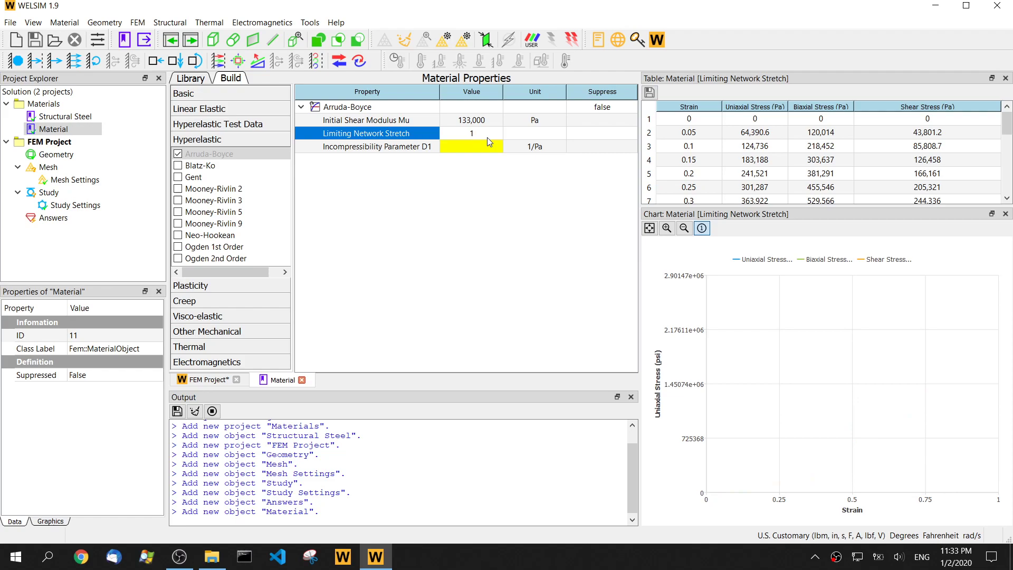
double_click(481, 147)
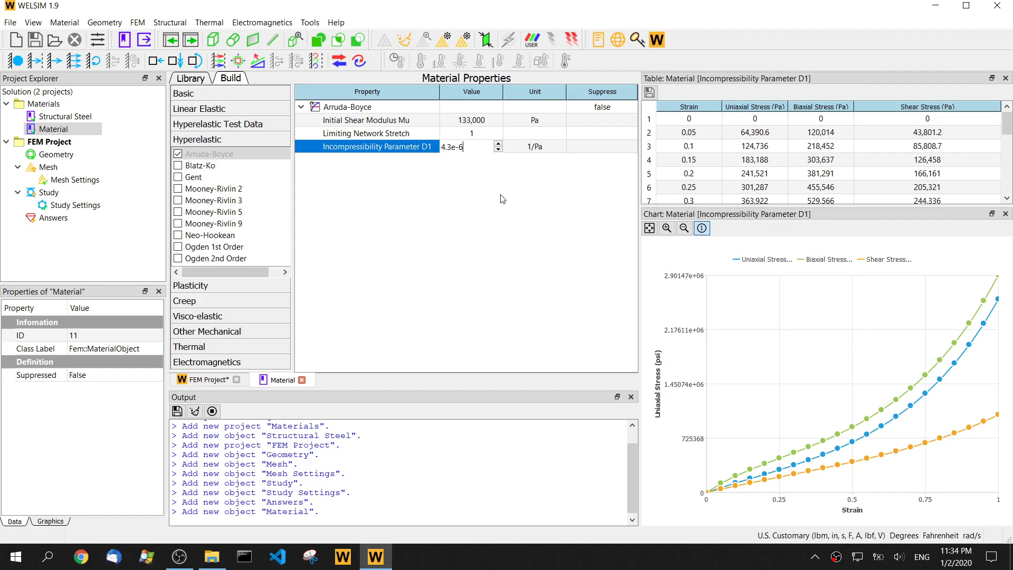
key(Return)
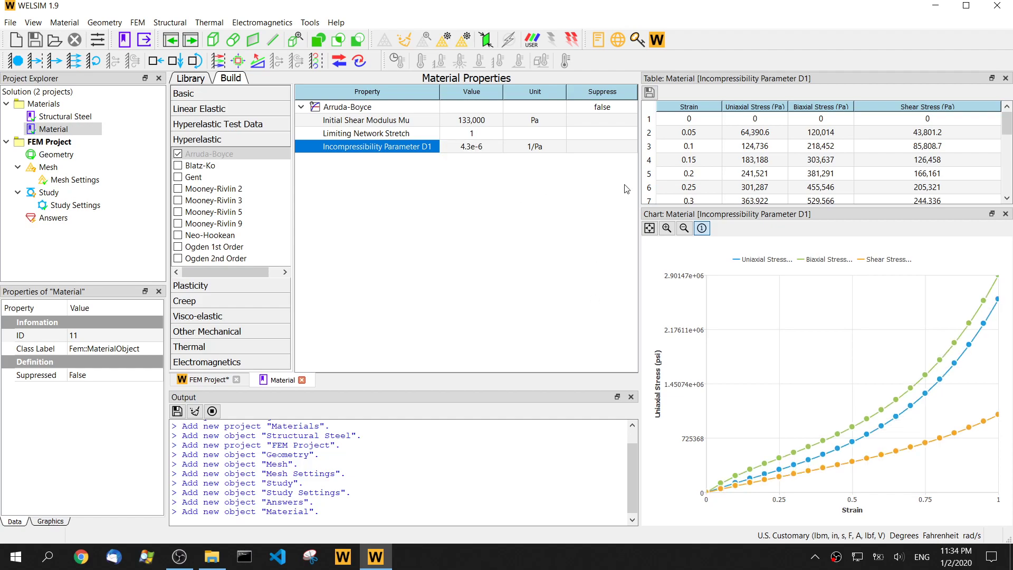
drag(639, 182, 629, 183)
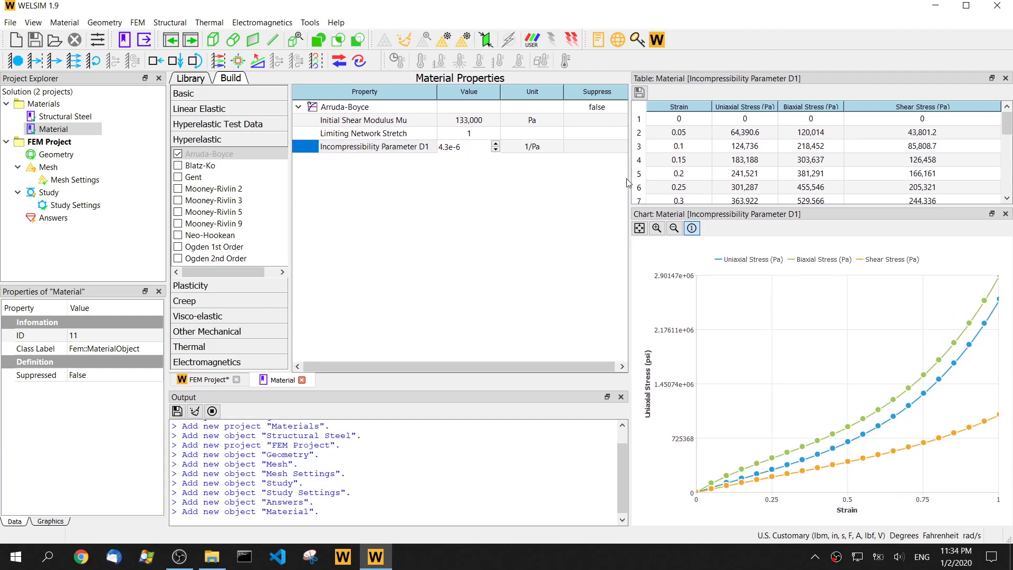
click(692, 228)
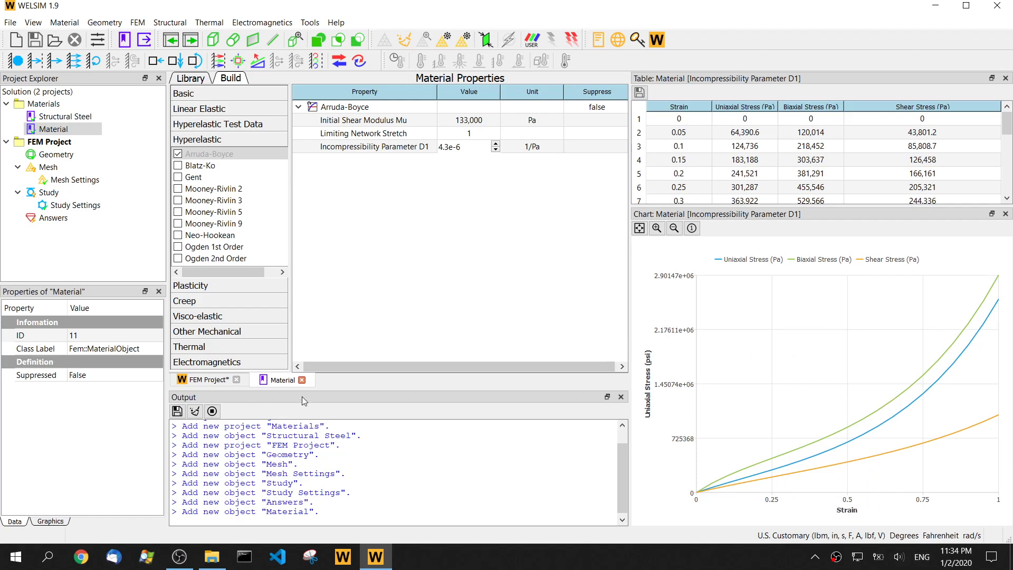
Close the material editor and rename the new material to ArrudaBoyceMat.
click(302, 380)
click(78, 128)
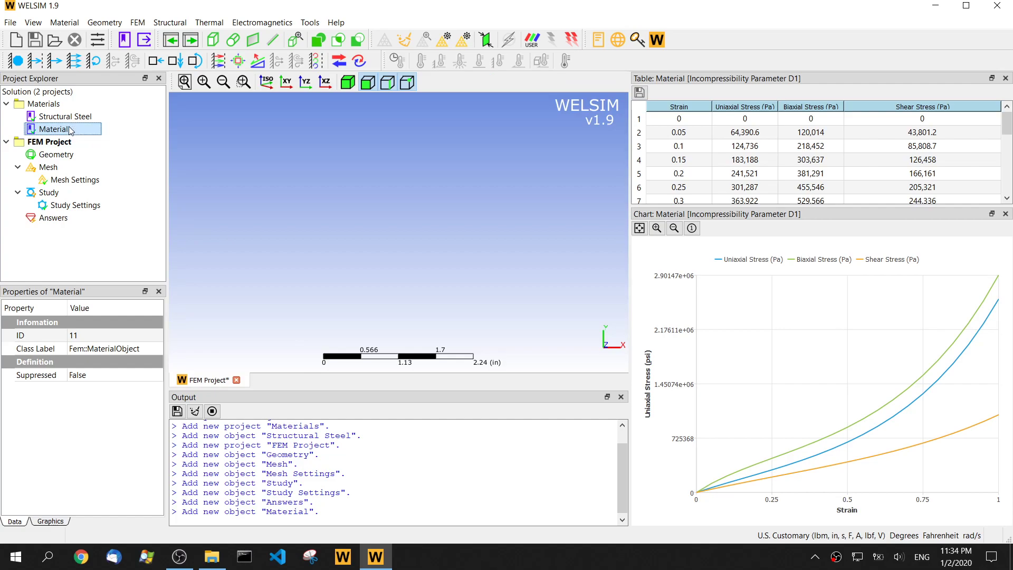
click(83, 130)
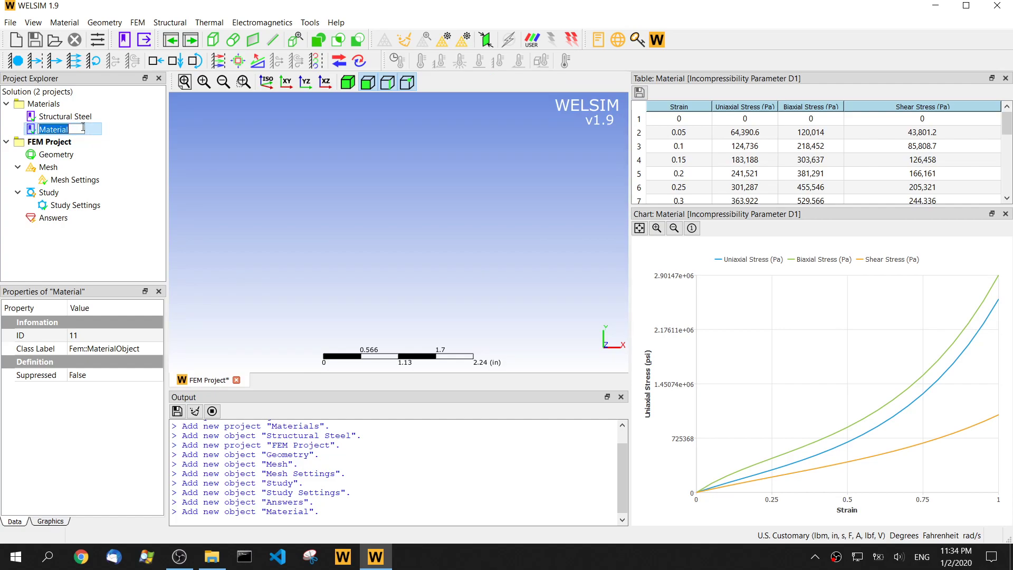
text(ArrudaBoycem)
key(BackSpace)
text(Mat)
key(Return)
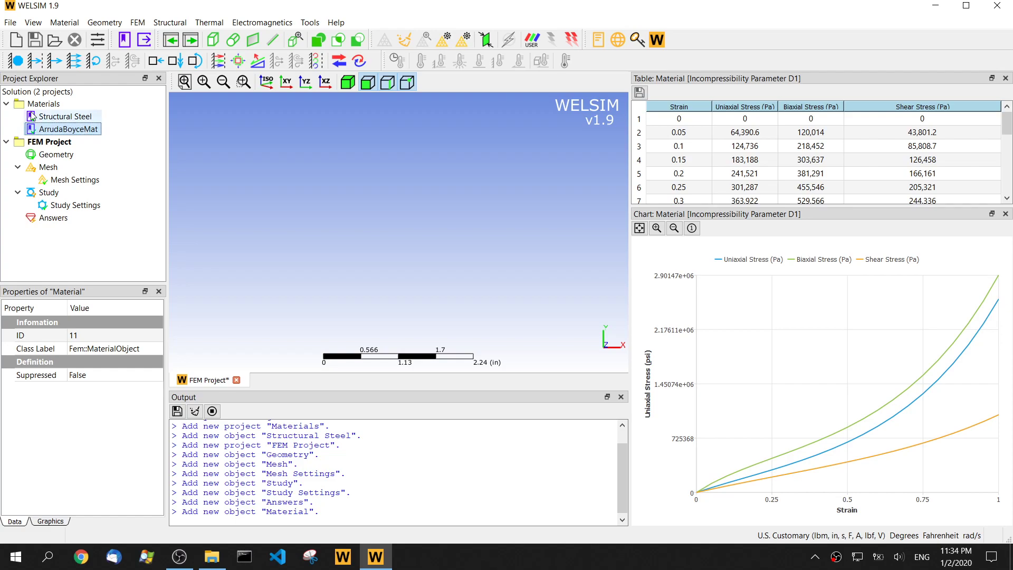
Add a box and set its x and y lengths to 1 in, giving a 1×1×10 bar.
click(213, 40)
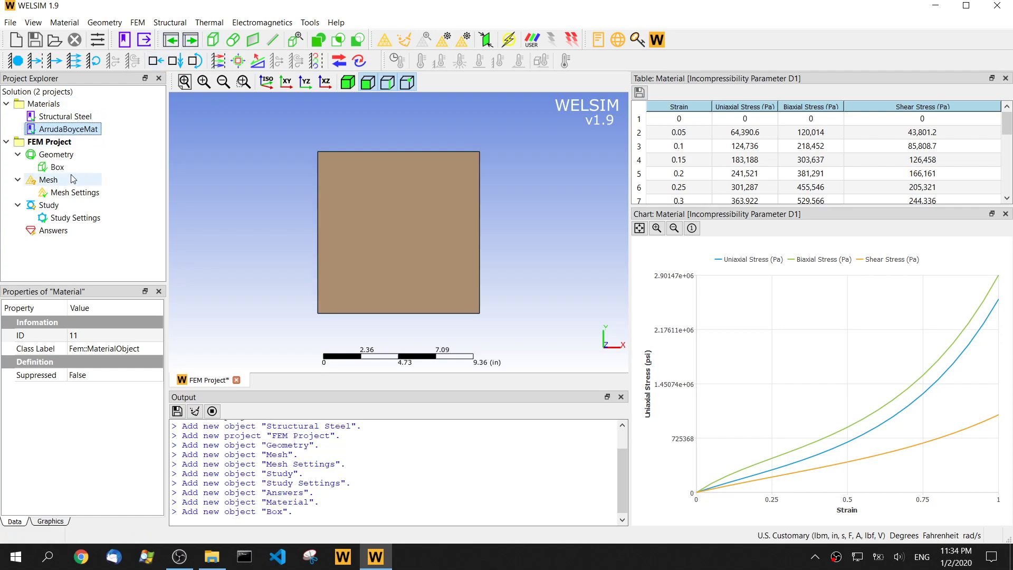
click(57, 167)
click(7, 388)
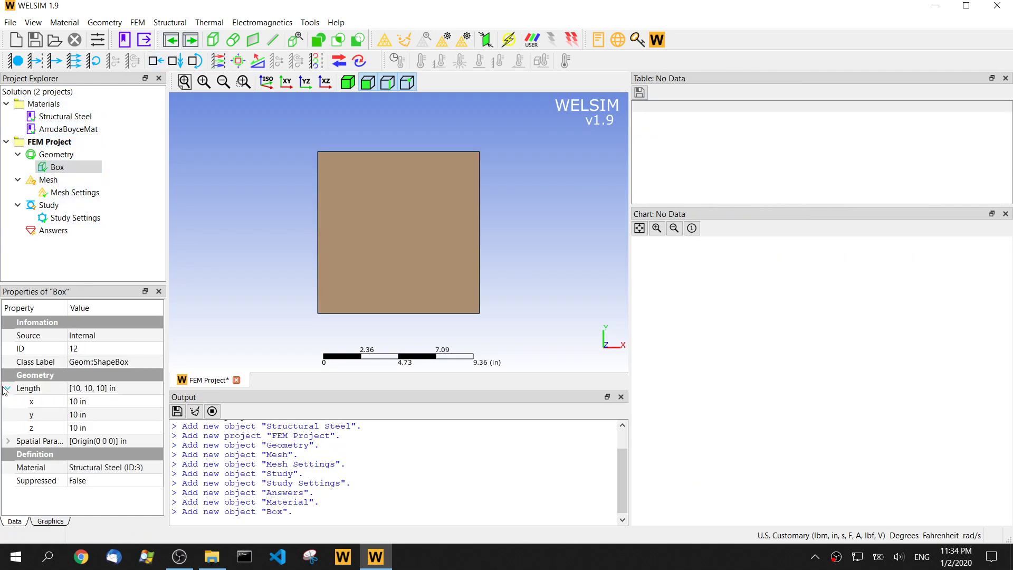
click(90, 401)
text(1)
click(107, 415)
text(1)
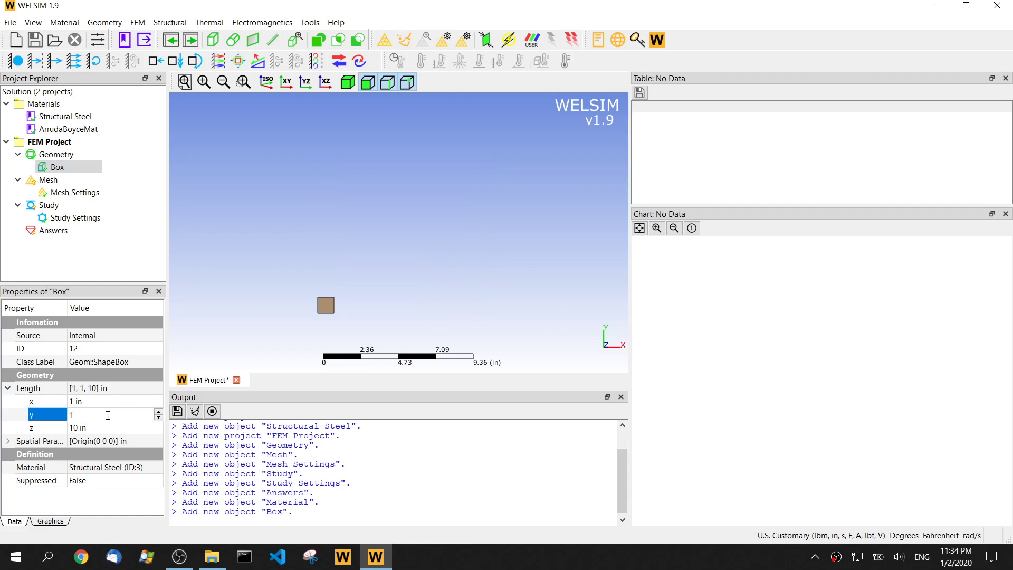
drag(314, 284, 305, 181)
click(197, 88)
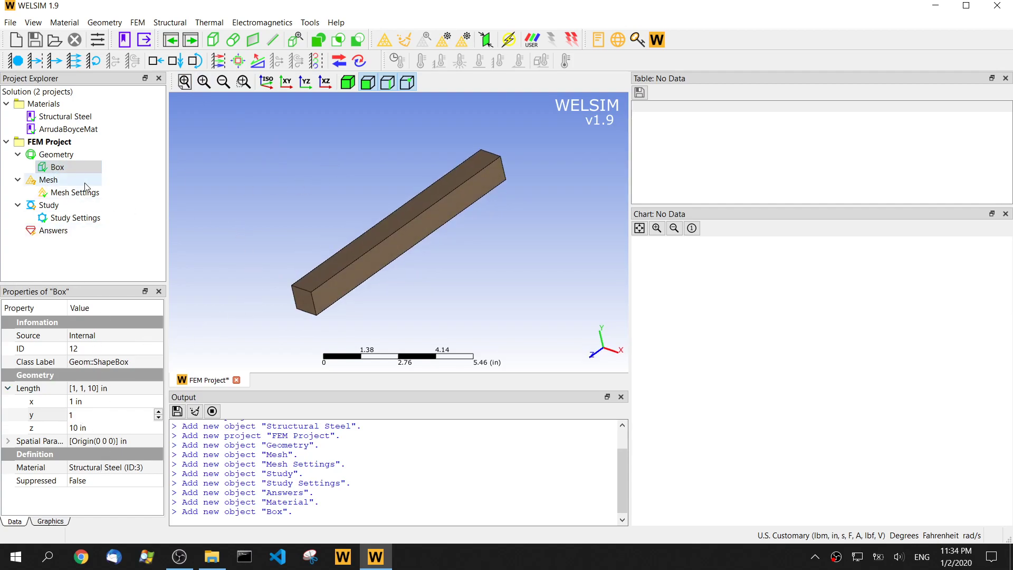
Assign the ArrudaBoyceMat material (ID:11) to the box.
click(110, 468)
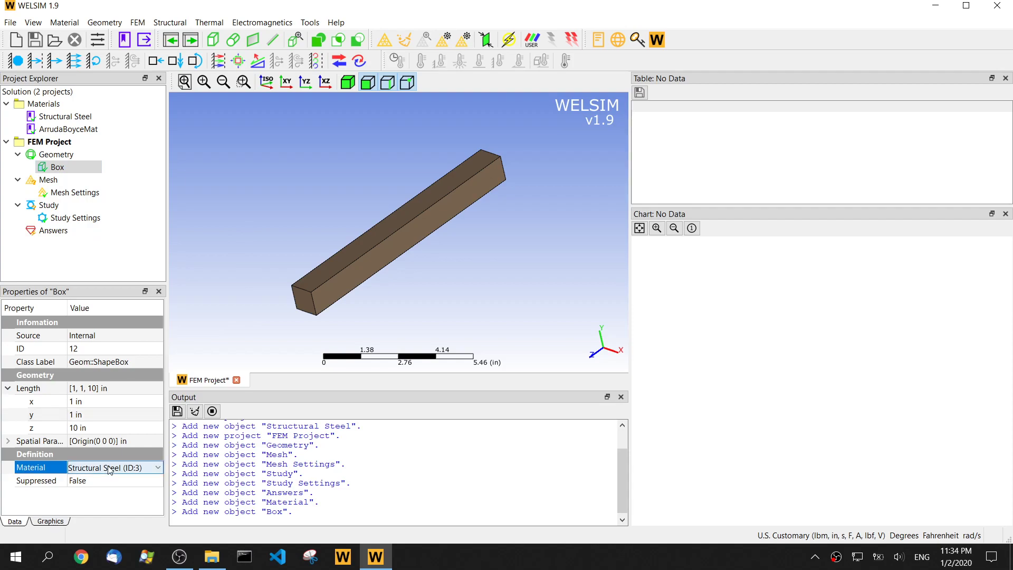
click(132, 468)
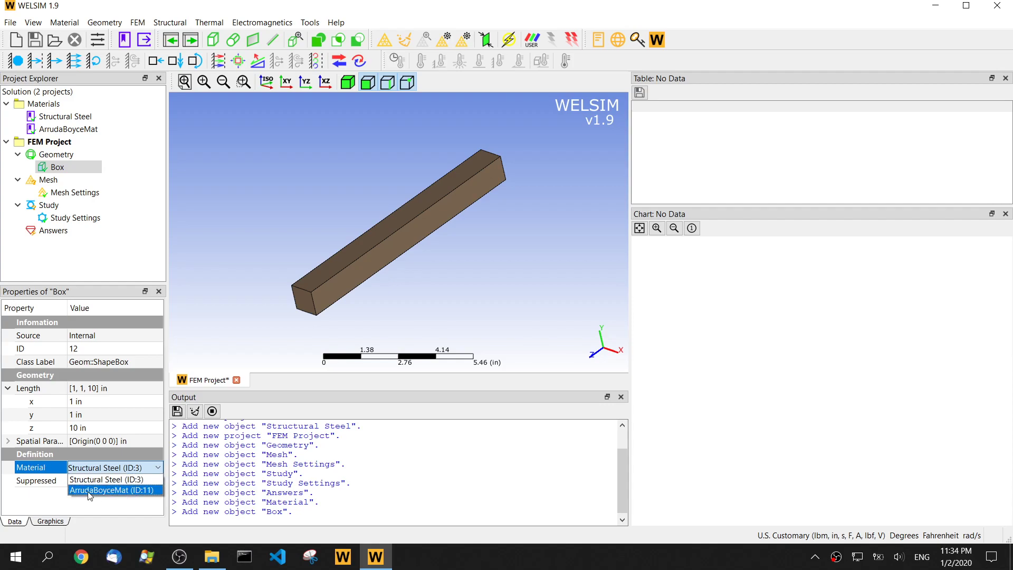
click(120, 491)
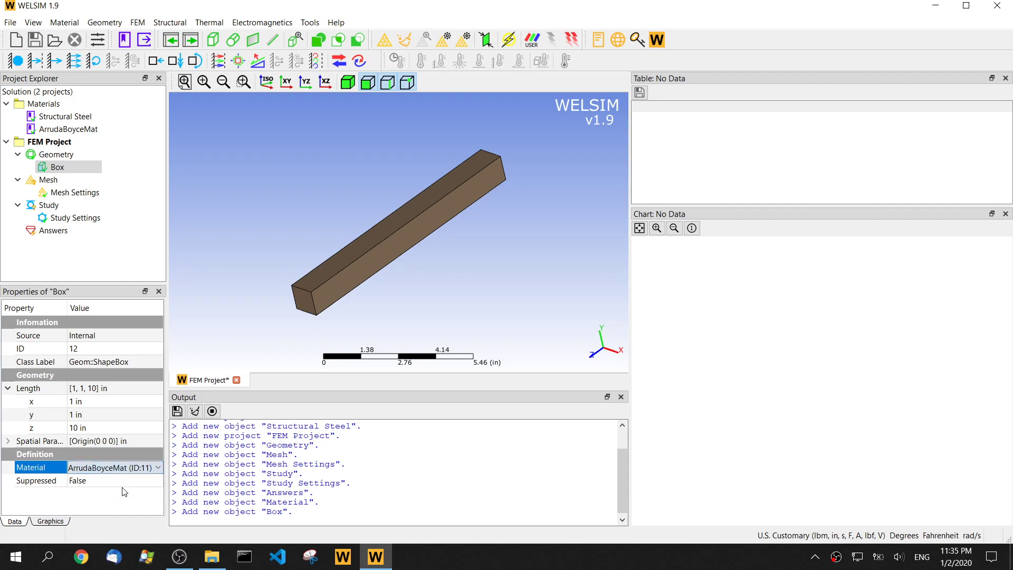
middle_drag(267, 301, 258, 280)
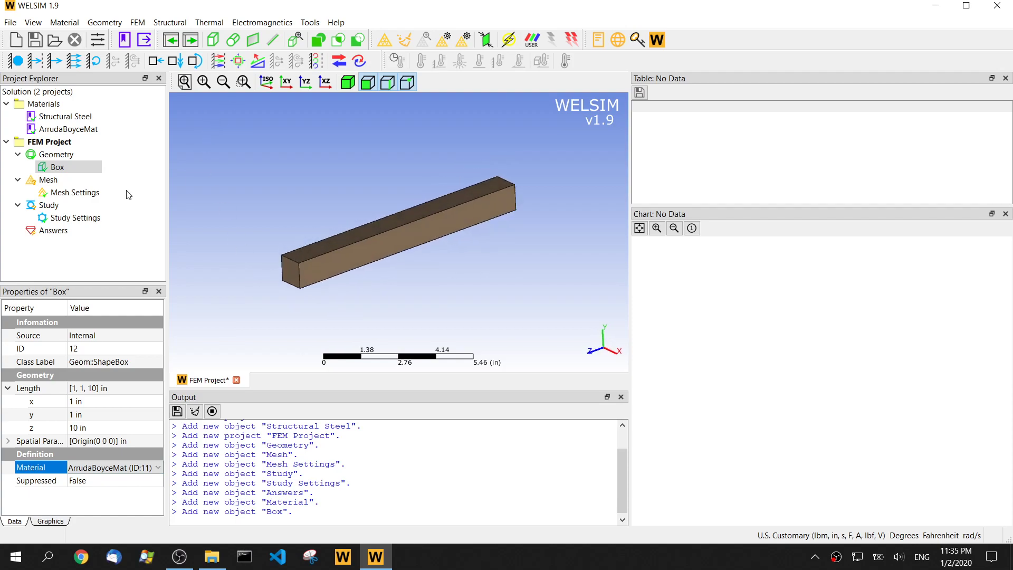
Mesh the bar with 0.3 in maximum element size and quadratic elements.
click(86, 194)
double_click(111, 376)
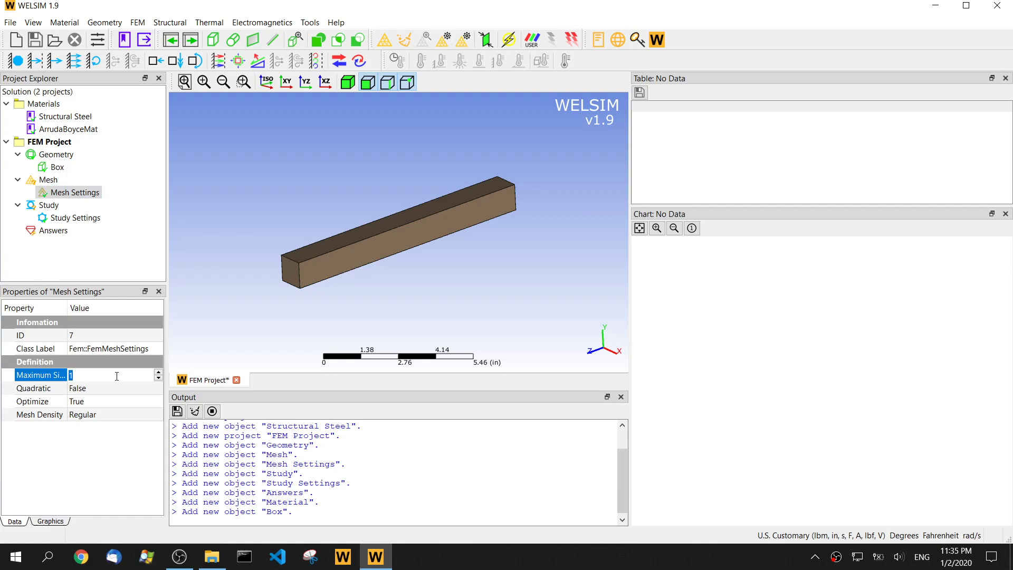
text(0.3)
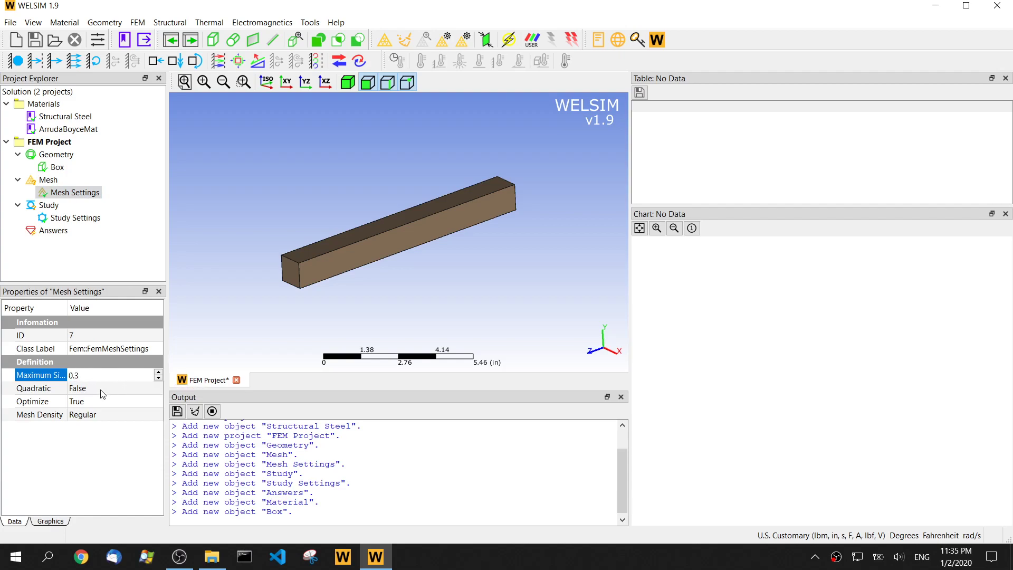
click(102, 393)
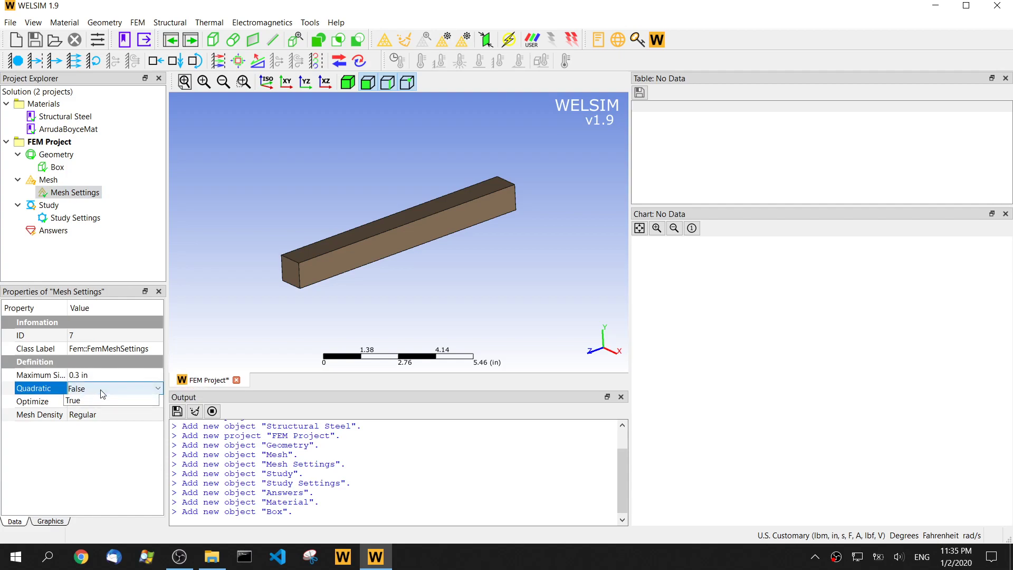
click(102, 393)
click(99, 407)
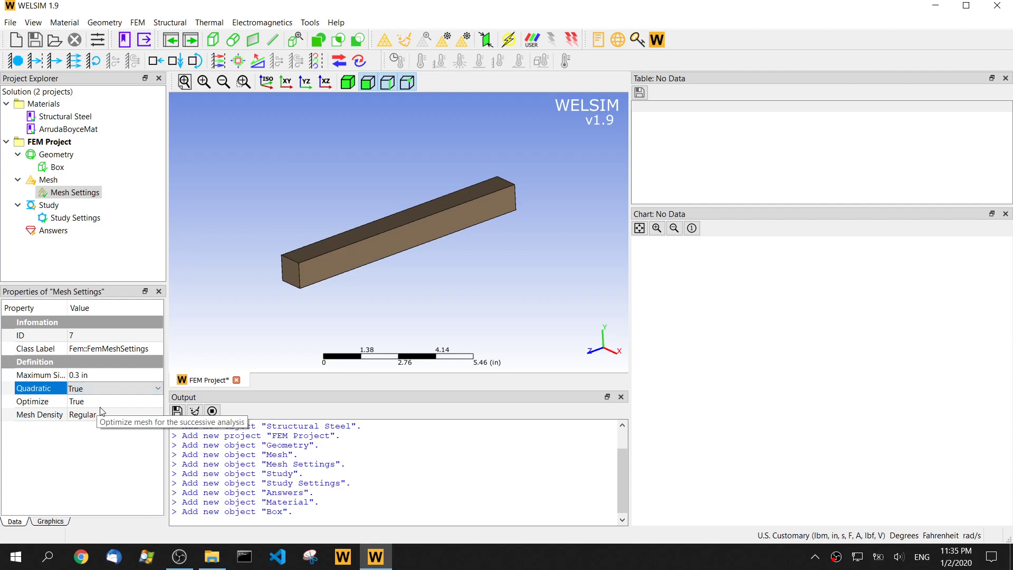
click(423, 40)
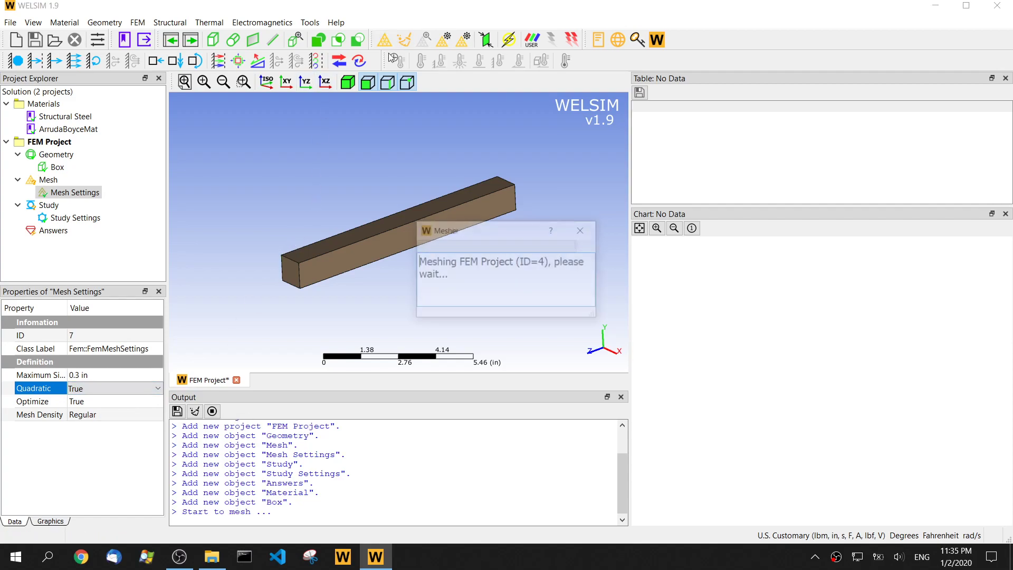
click(49, 205)
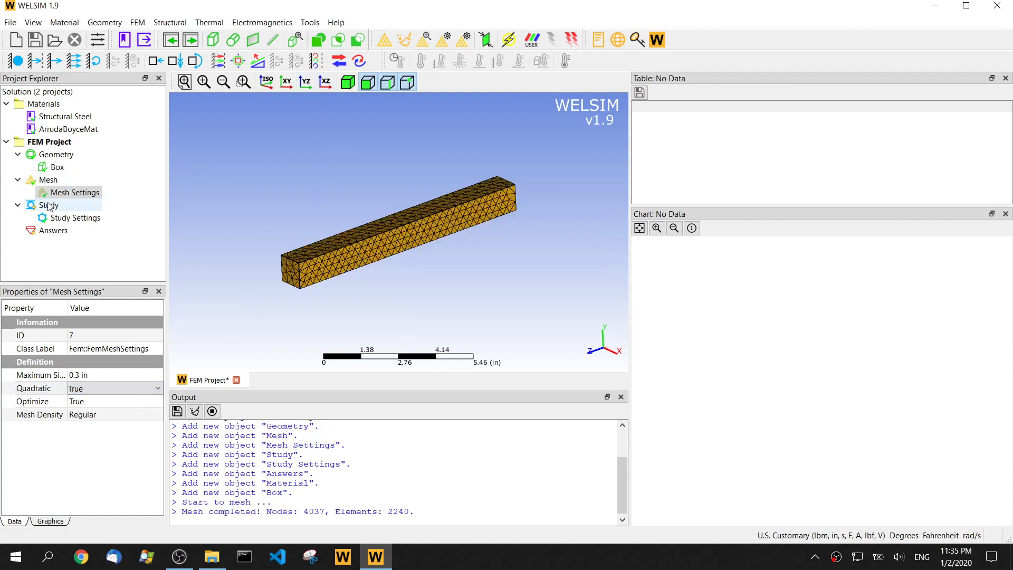
Add a constraint and a displacement, fixing the bar's near end face.
click(41, 63)
click(40, 63)
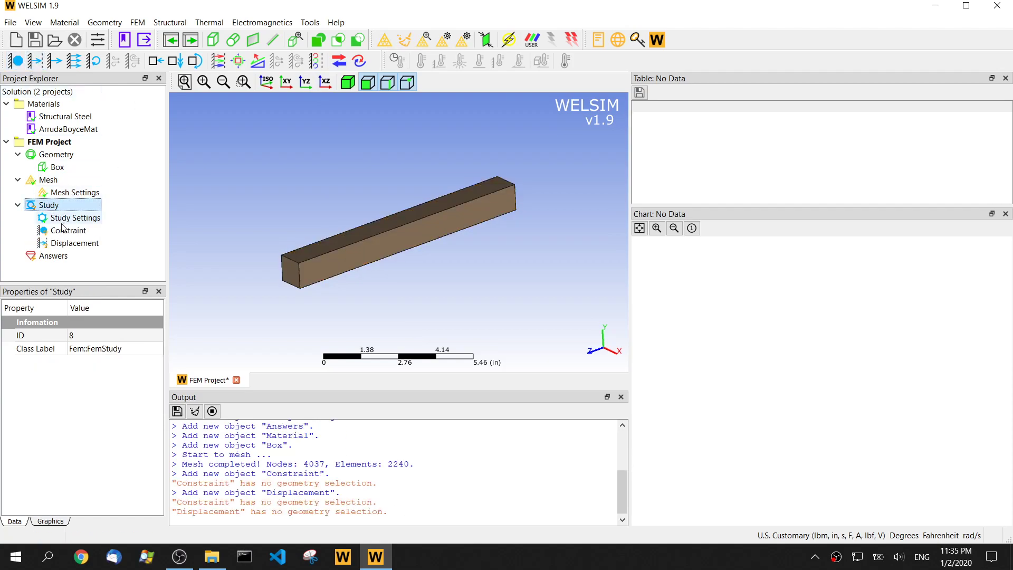
click(68, 231)
click(90, 243)
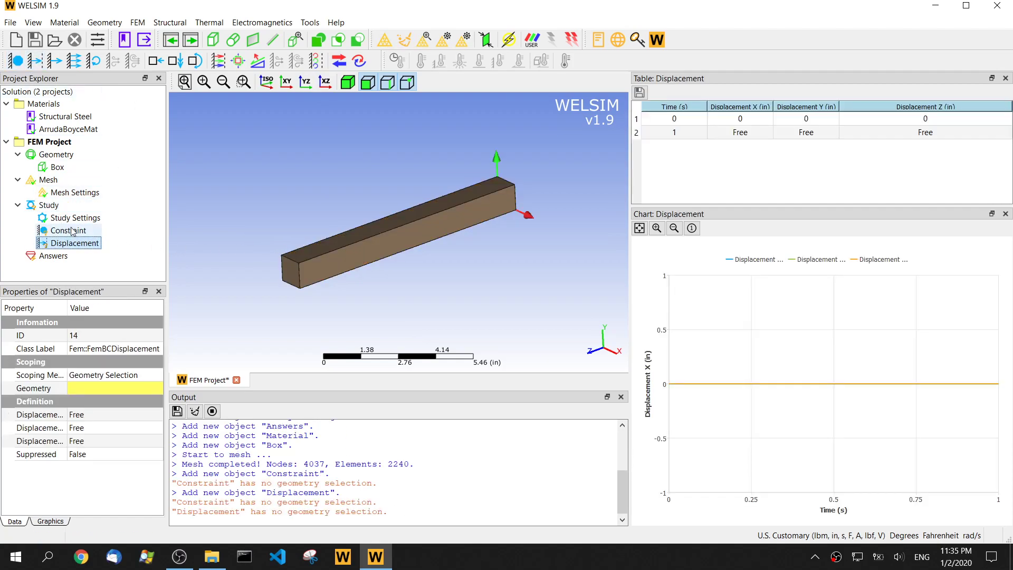
click(68, 231)
mouse_move(241, 208)
mouse_down()
mouse_move(526, 237)
mouse_move(452, 287)
mouse_move(324, 164)
mouse_move(245, 201)
mouse_up()
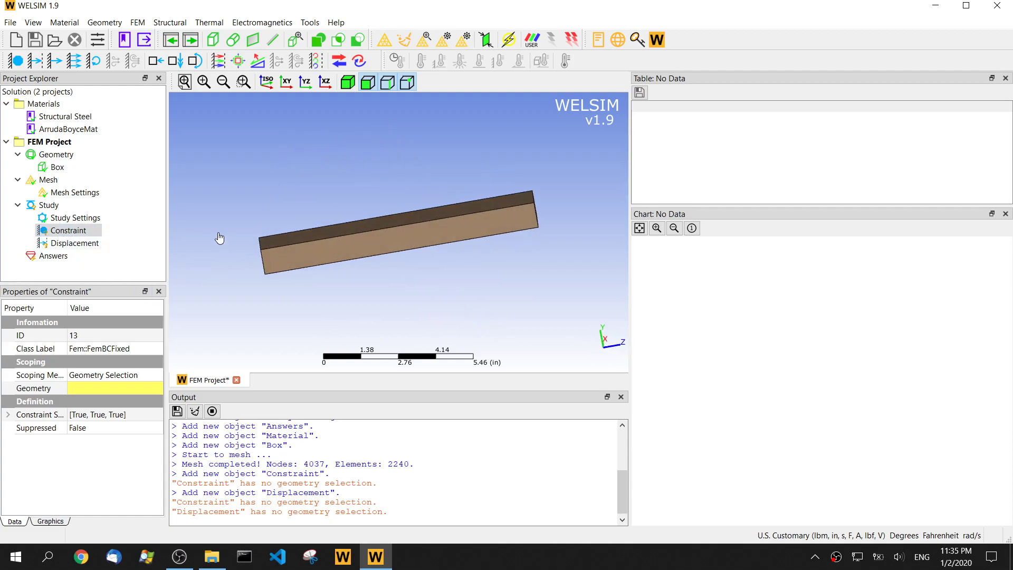
click(266, 82)
click(295, 273)
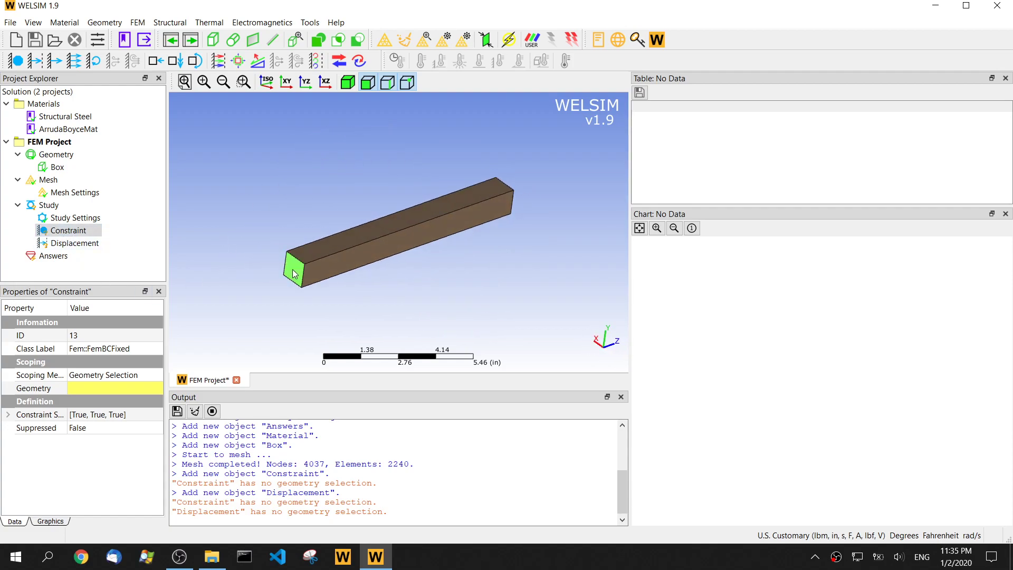
click(87, 391)
click(86, 389)
Apply the displacement to the far end face with a constant Z value of 3 in.
drag(374, 300, 264, 300)
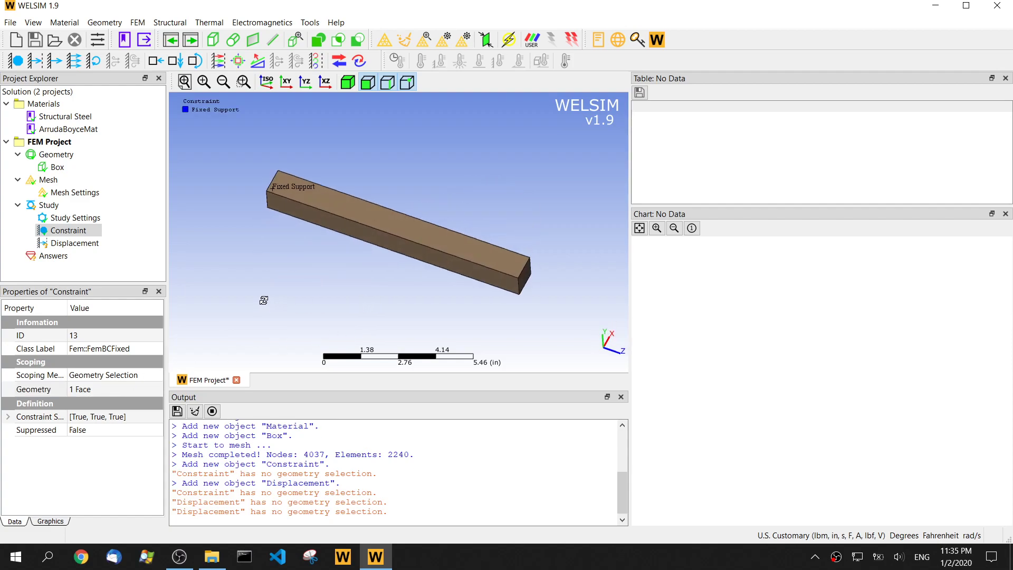
click(75, 244)
drag(460, 299, 465, 276)
click(478, 274)
click(97, 390)
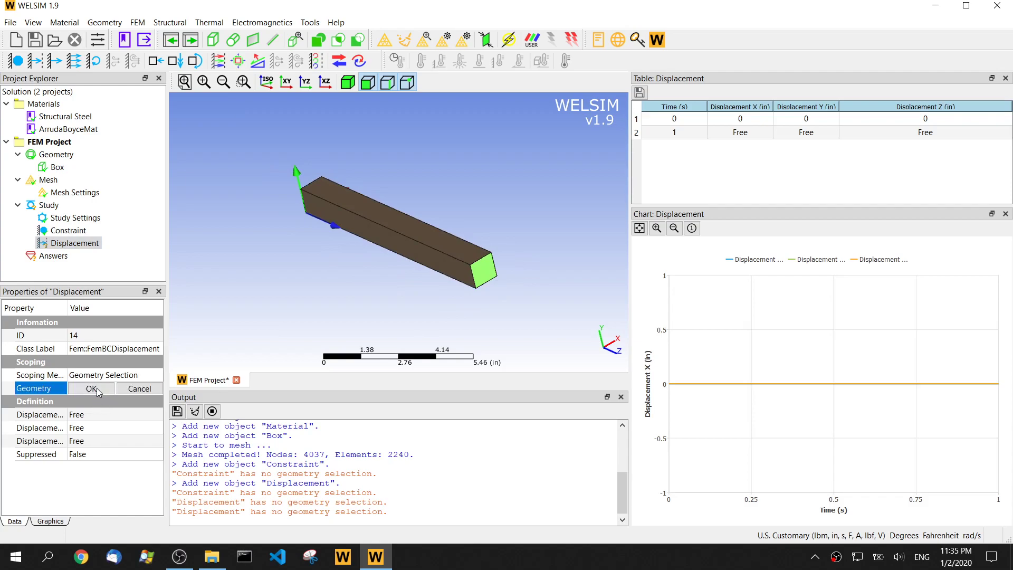
click(97, 388)
click(129, 454)
click(137, 447)
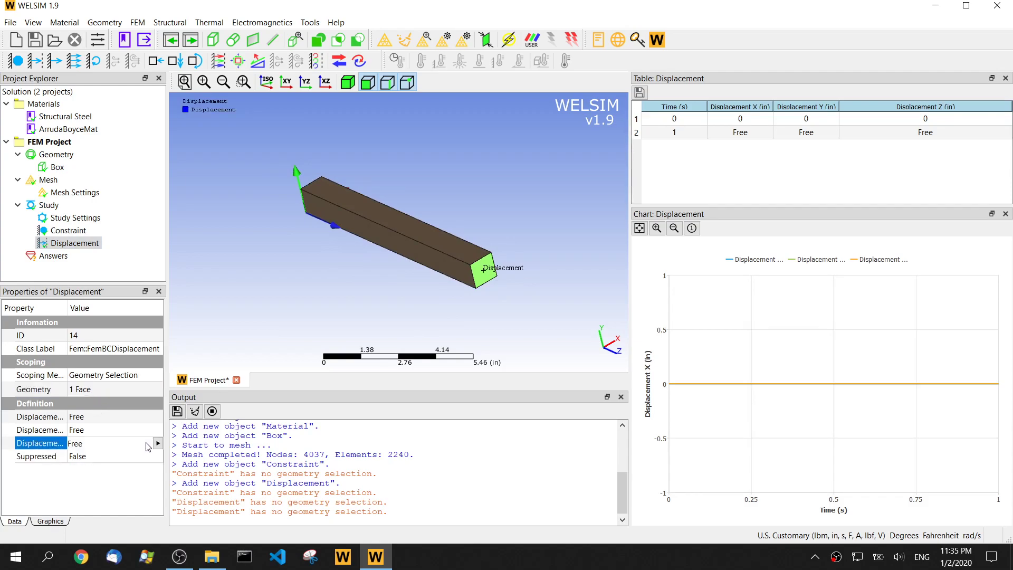
drag(67, 308, 103, 305)
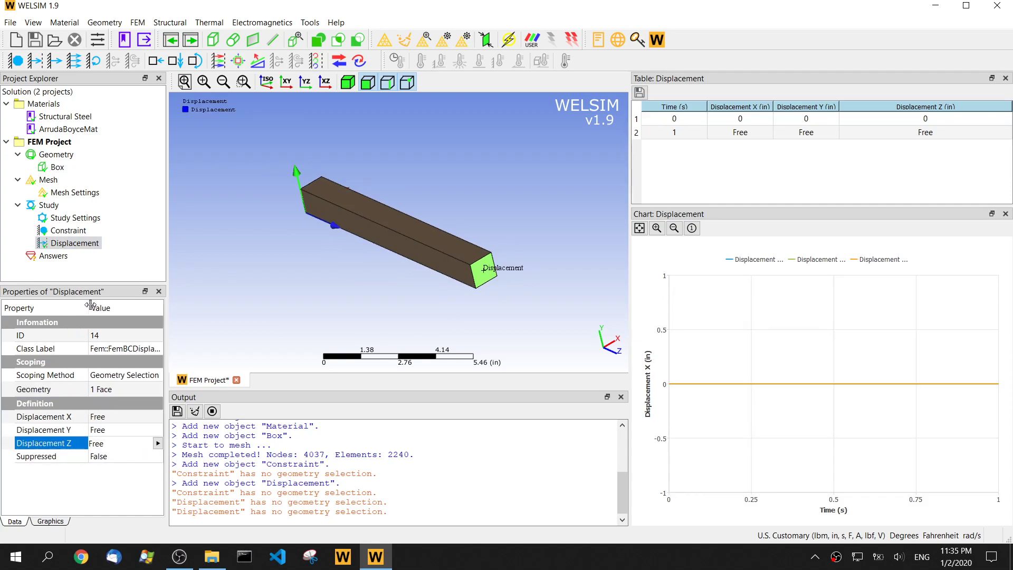
click(158, 443)
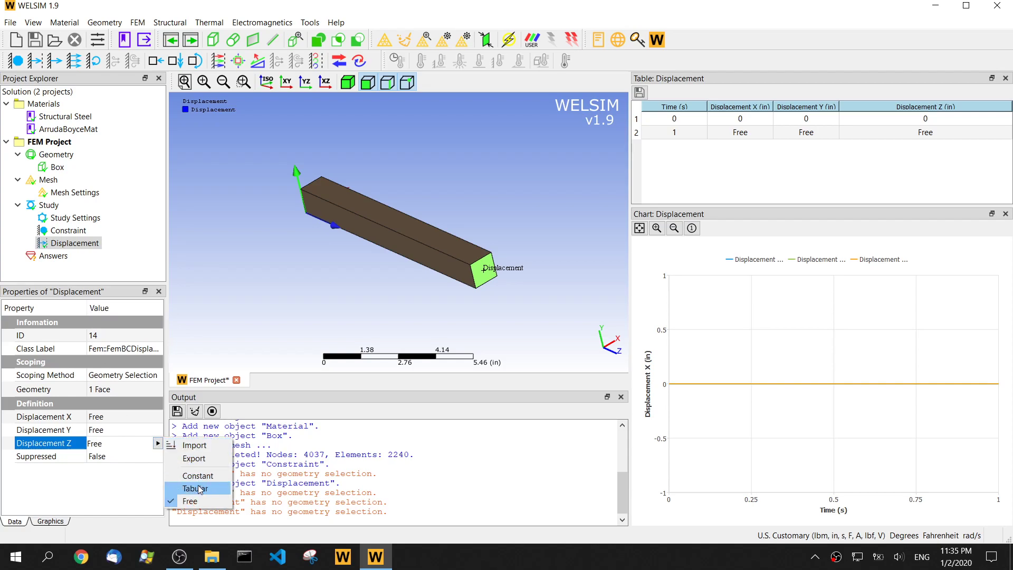
click(182, 473)
click(130, 437)
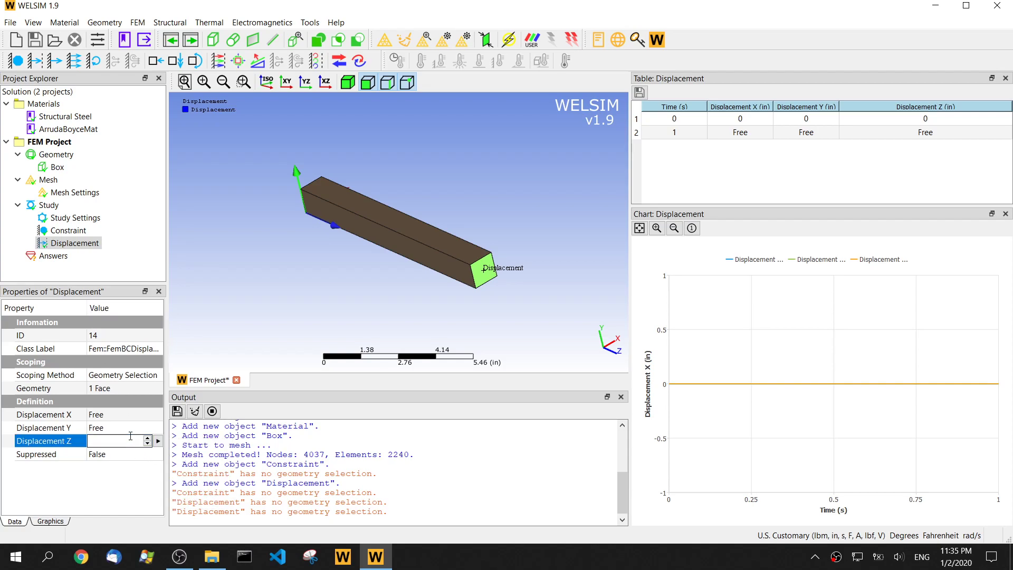
text(3)
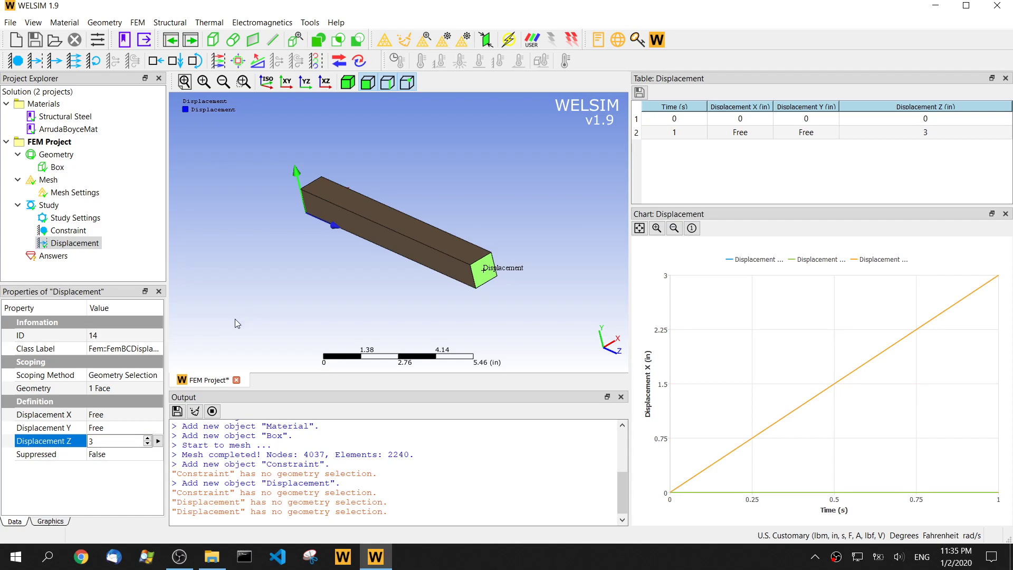
middle_drag(321, 297, 345, 293)
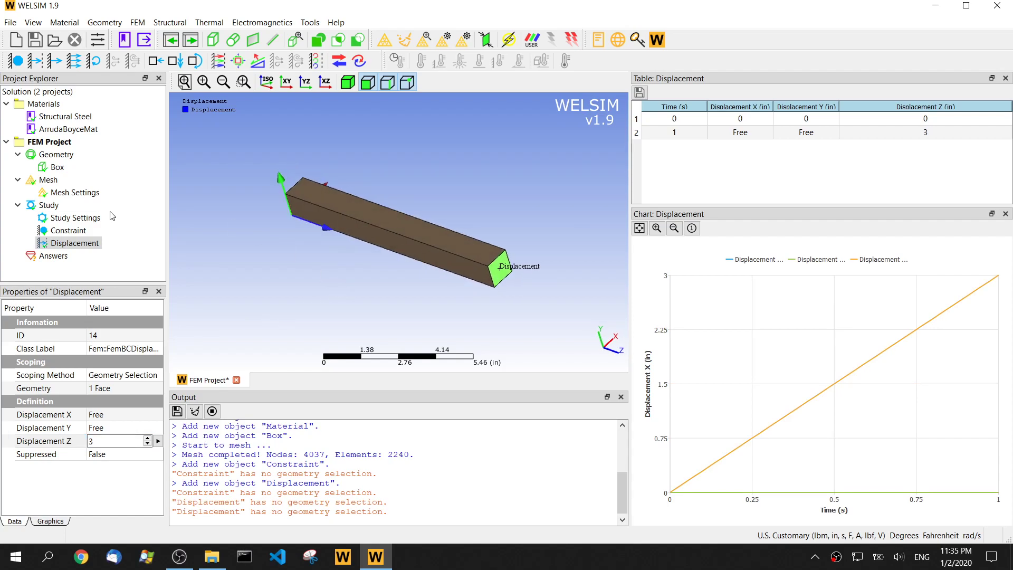
Set the study to 10 substeps and run the nonlinear solve.
click(72, 218)
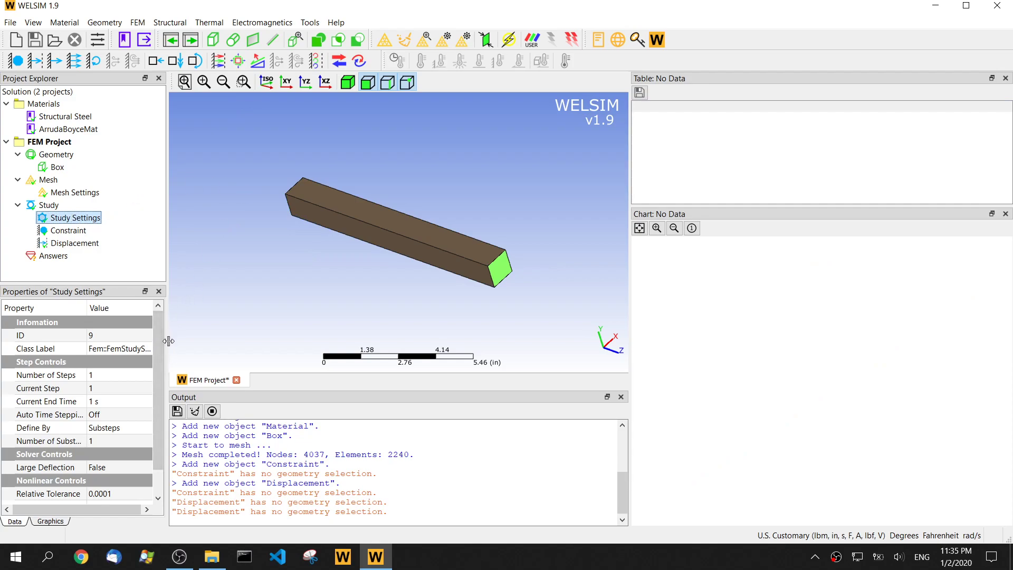
drag(166, 339, 186, 341)
click(121, 440)
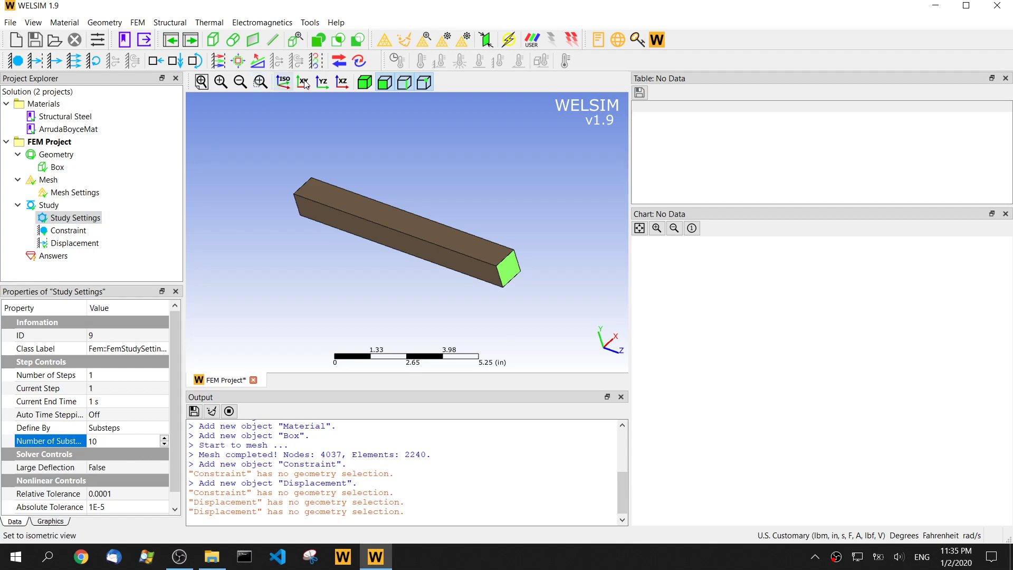
click(510, 40)
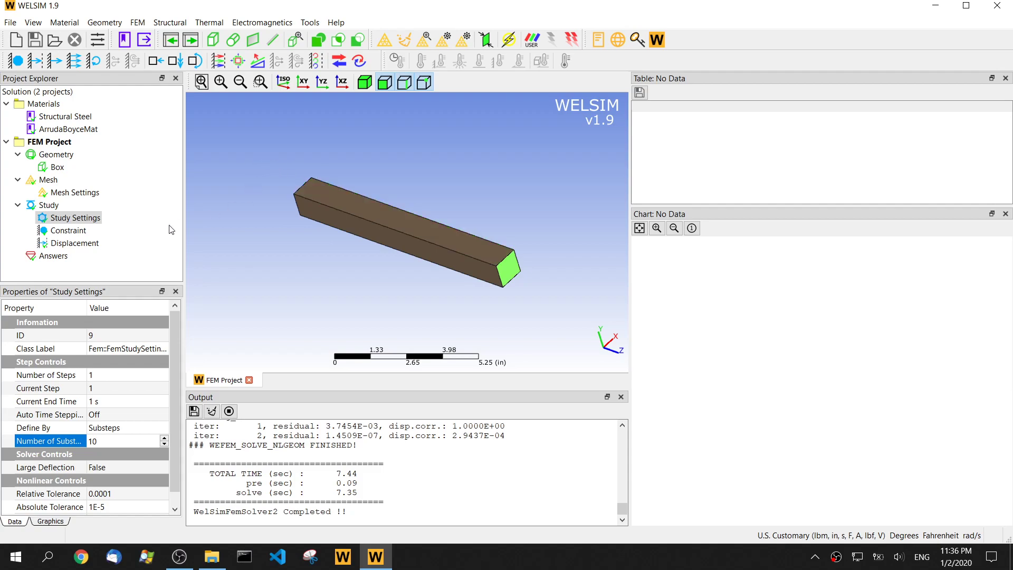
Add deformation, stress and reaction force probe results, with deformation type set to Deformation Z.
click(220, 62)
click(239, 62)
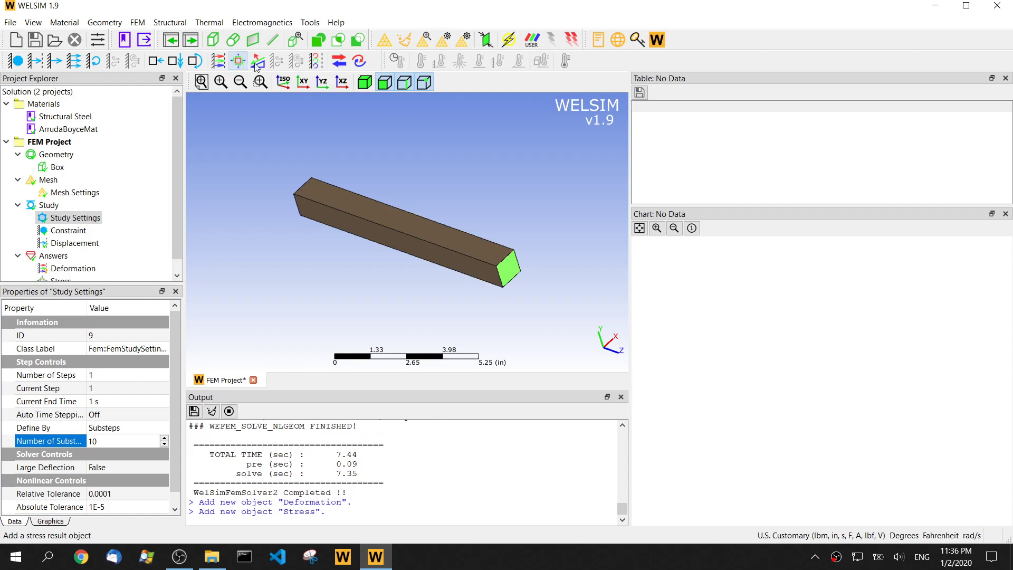
click(344, 62)
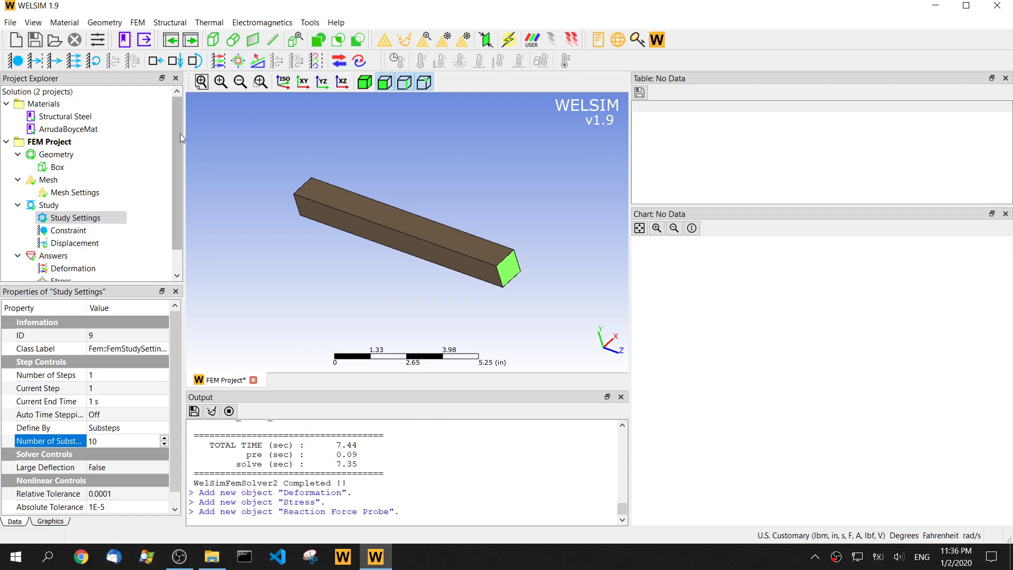
click(83, 248)
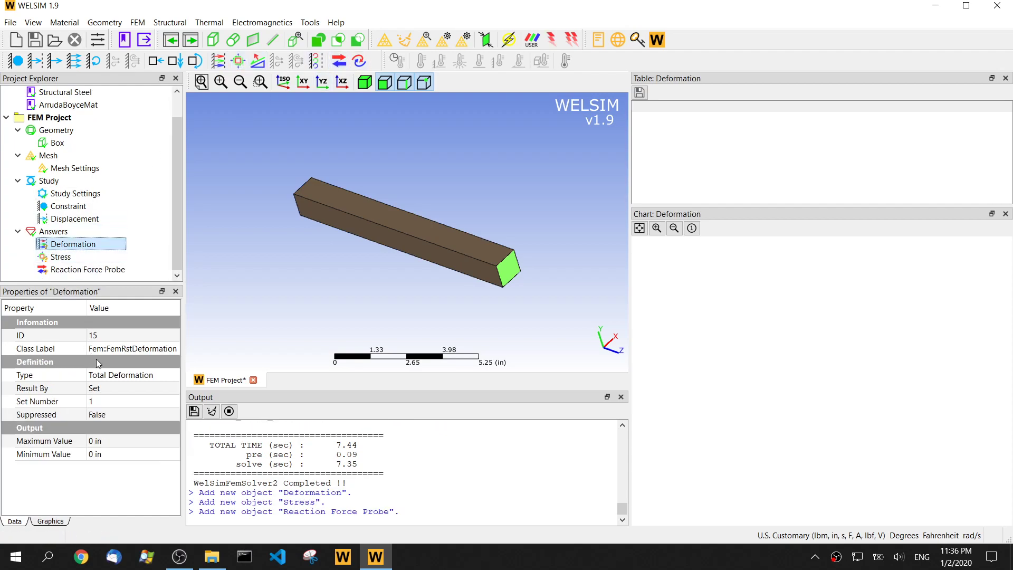
click(130, 376)
click(131, 376)
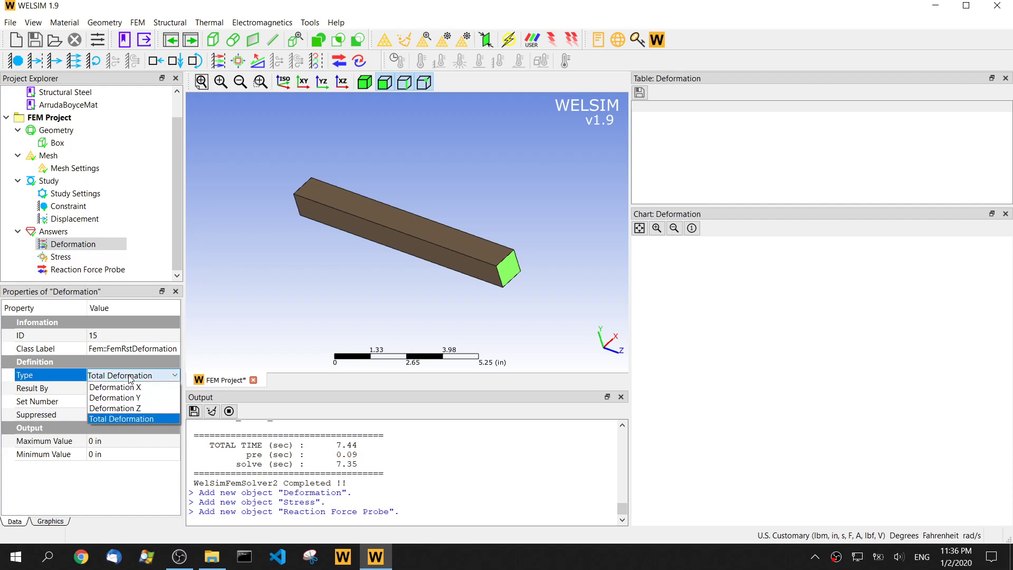
click(126, 409)
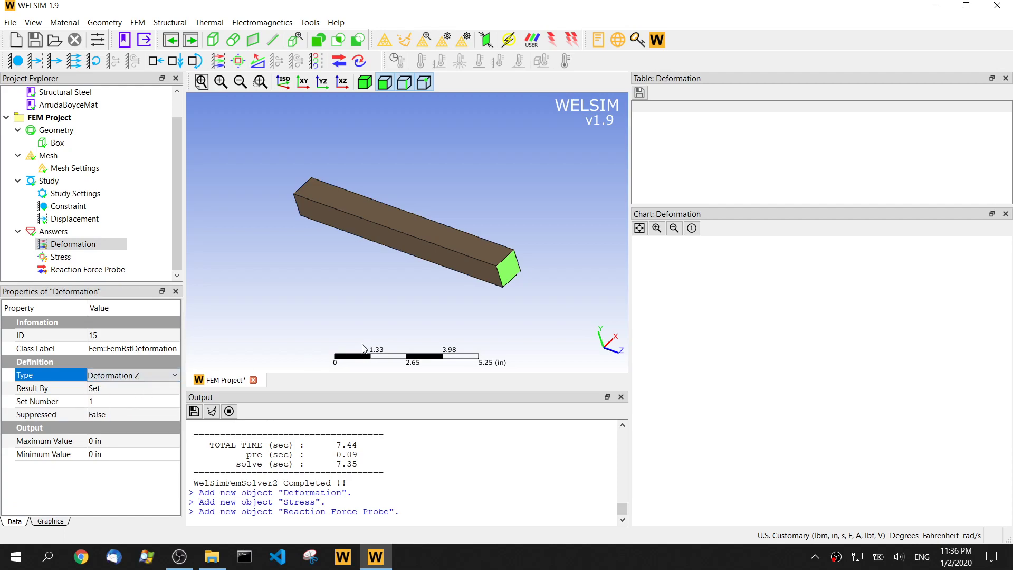
click(117, 403)
Review the von-Mises stress table and set the stress result to set number 10.
click(79, 257)
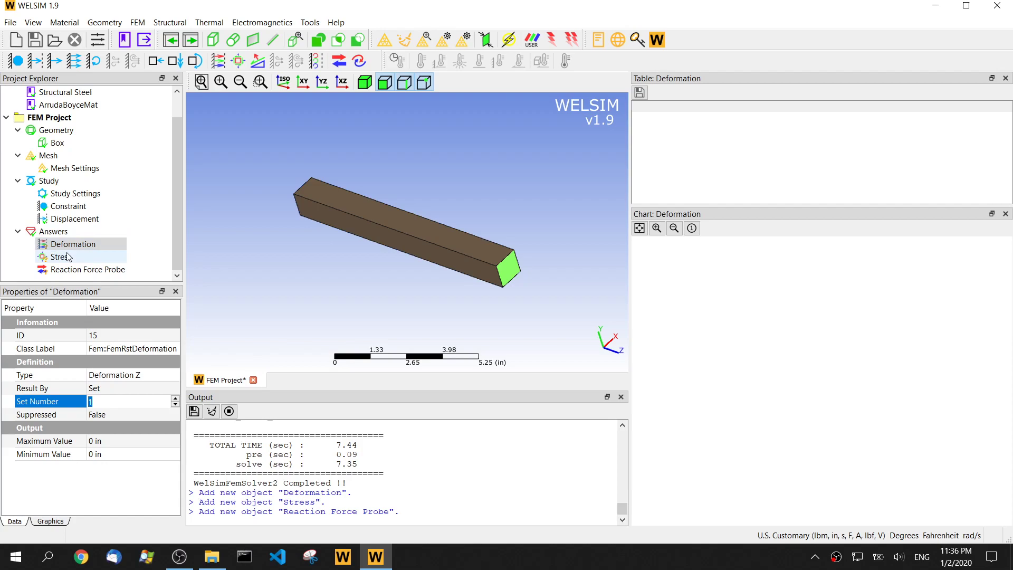
drag(1009, 134, 1010, 173)
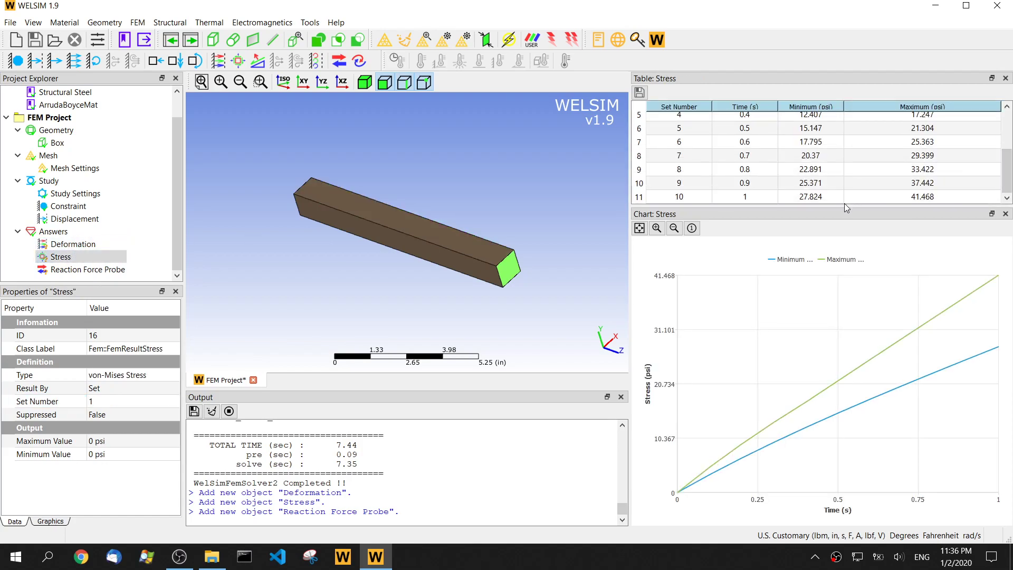
drag(841, 208, 828, 289)
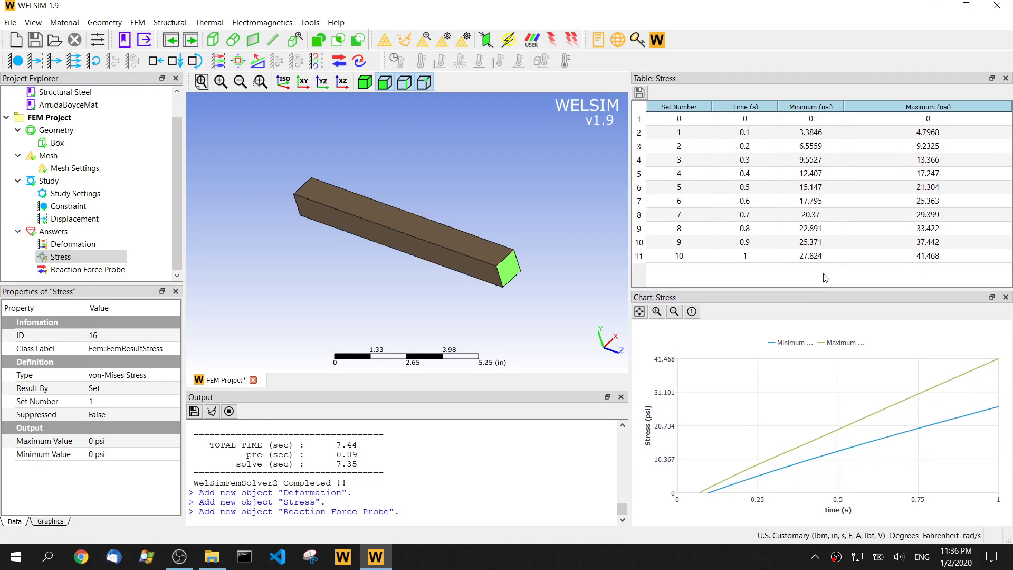
click(757, 256)
click(759, 241)
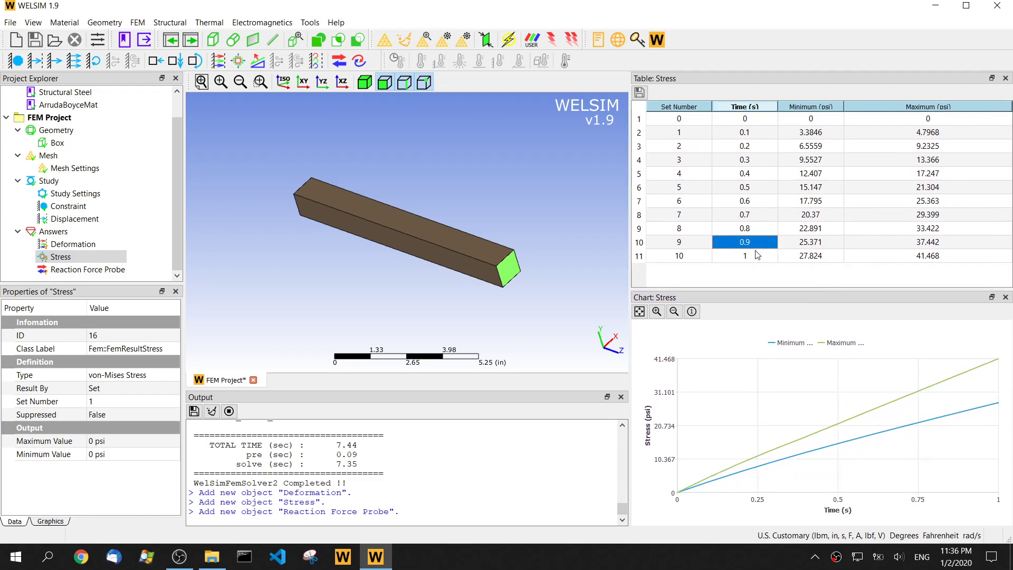
click(688, 258)
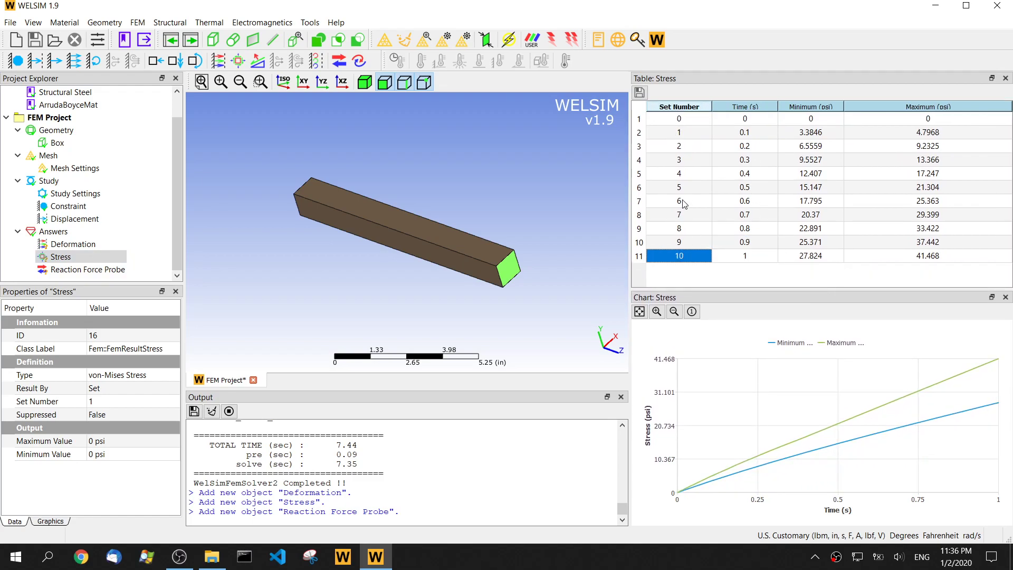
click(108, 402)
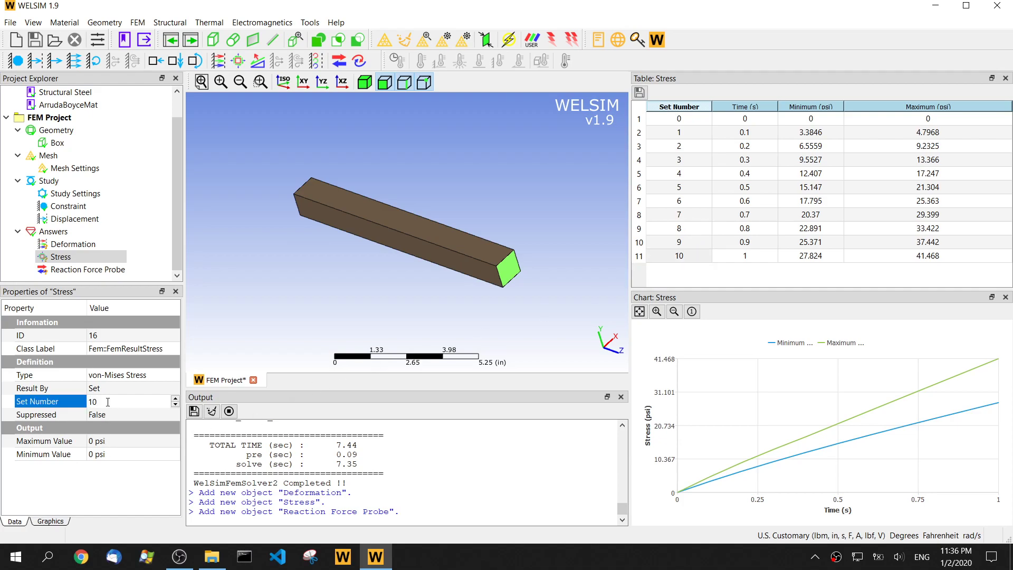
click(100, 260)
click(100, 270)
click(91, 246)
click(102, 270)
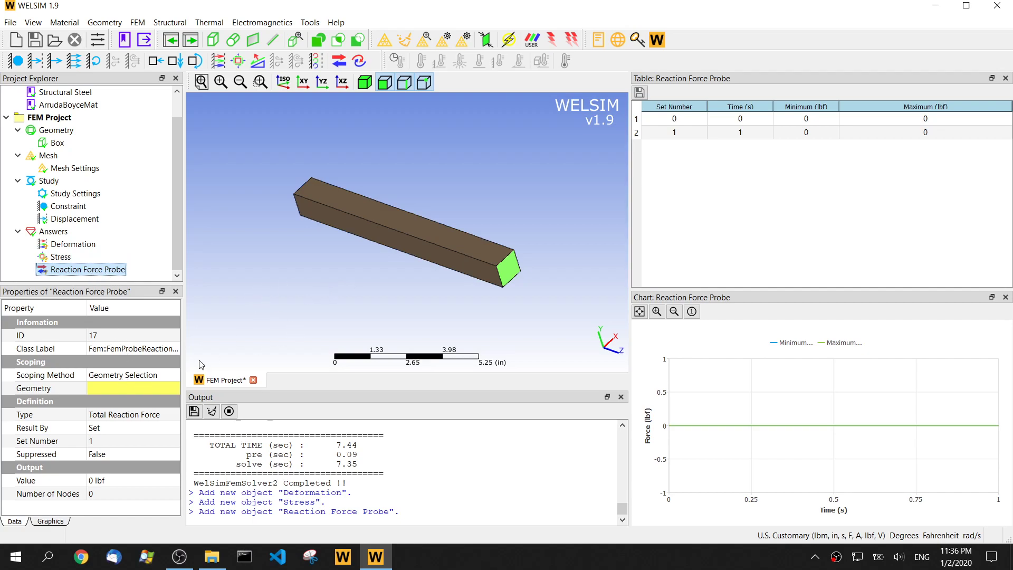
Scope the reaction force probe to the fixed end face, using set 10 and Reaction Force Z.
drag(219, 308, 390, 285)
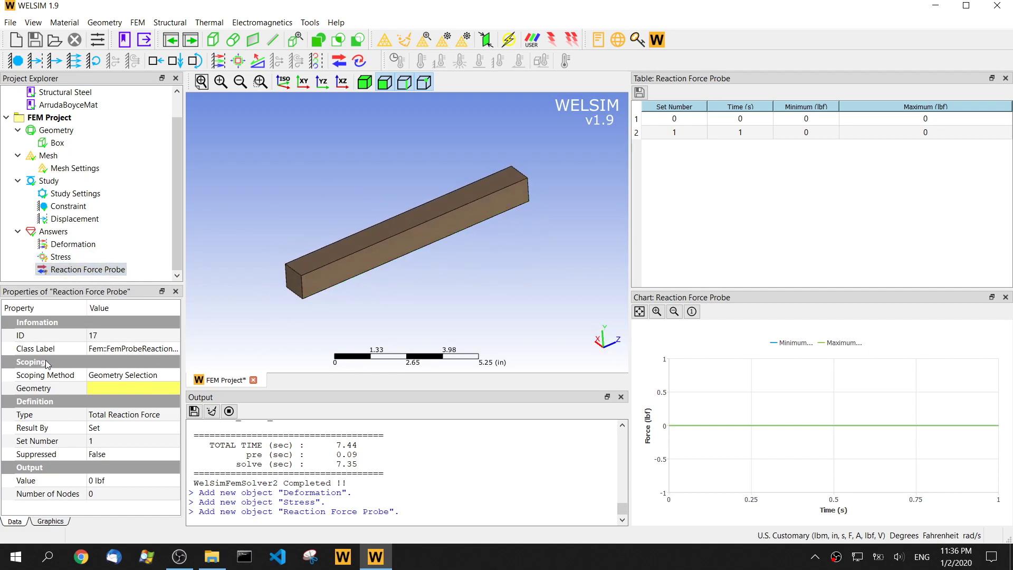
click(69, 206)
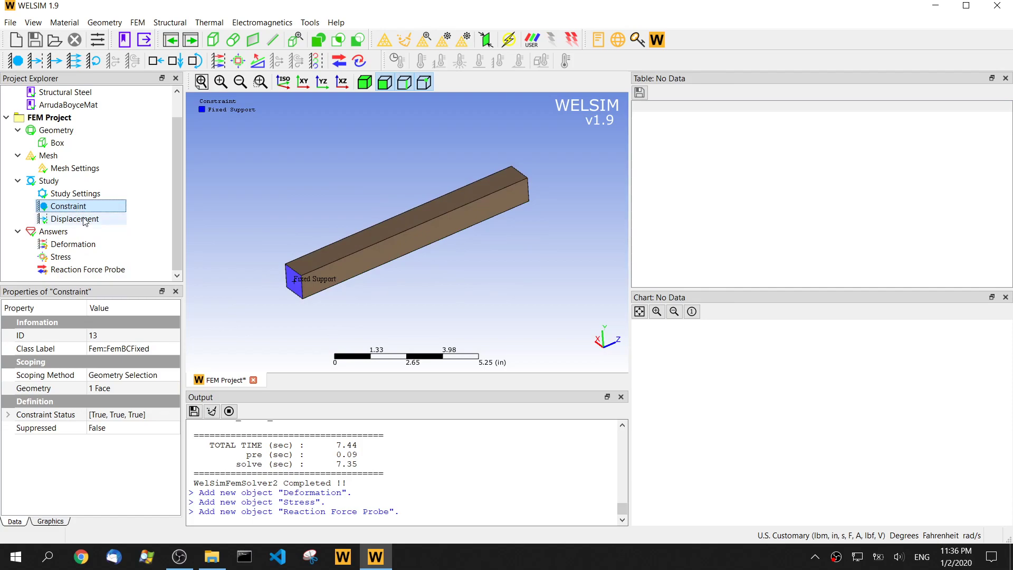
click(78, 270)
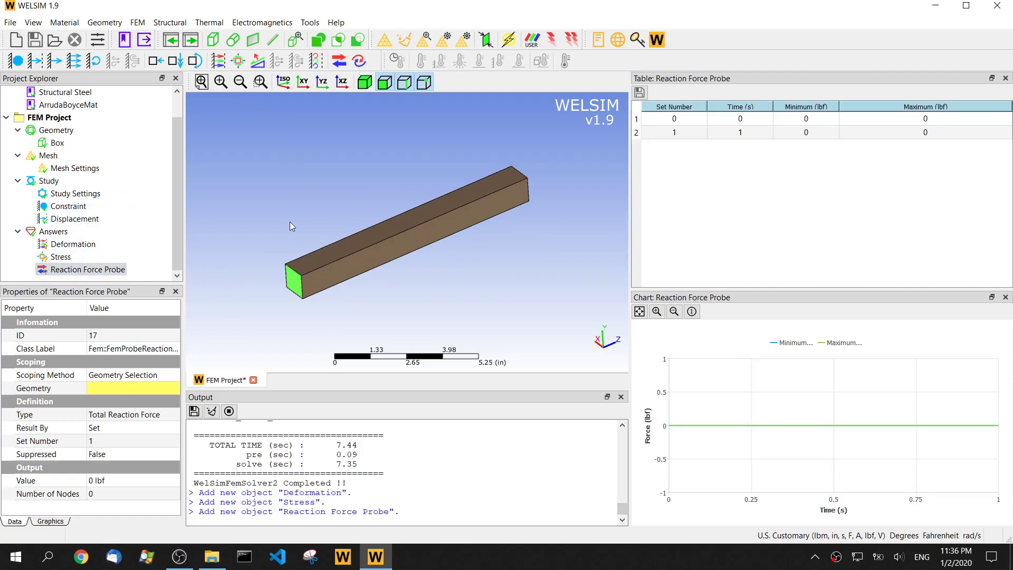
drag(321, 290, 83, 361)
click(106, 388)
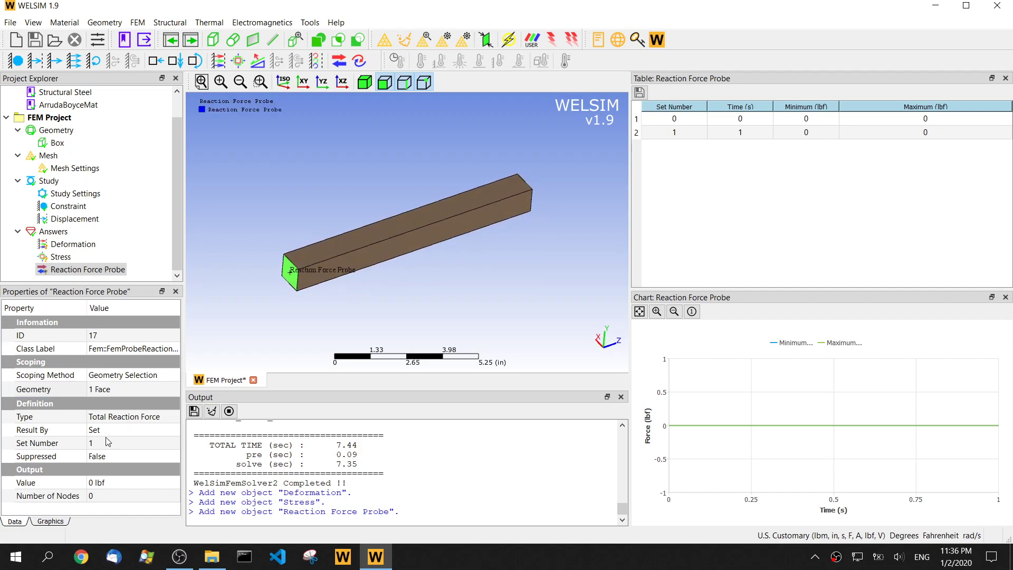
click(109, 443)
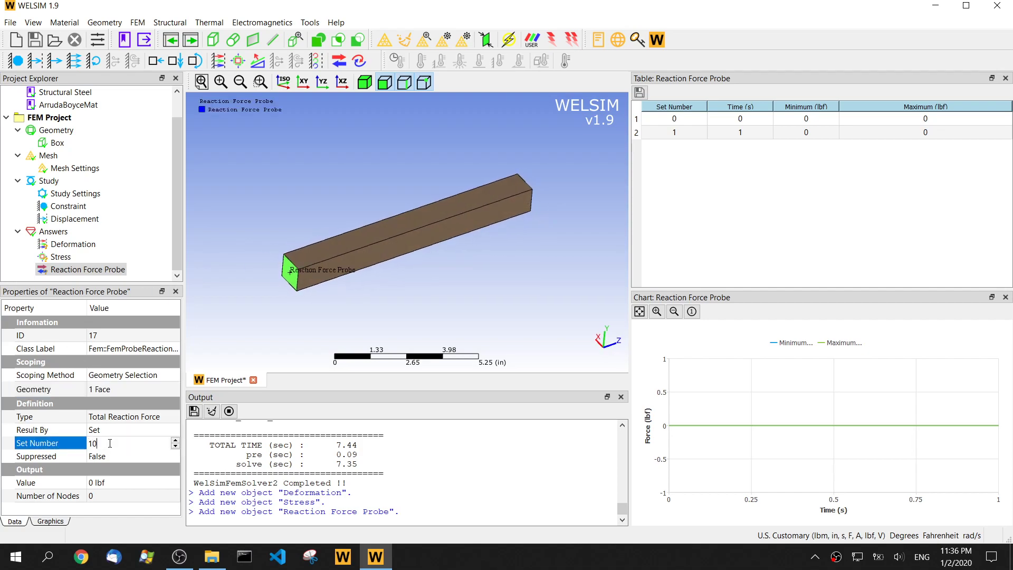
click(174, 417)
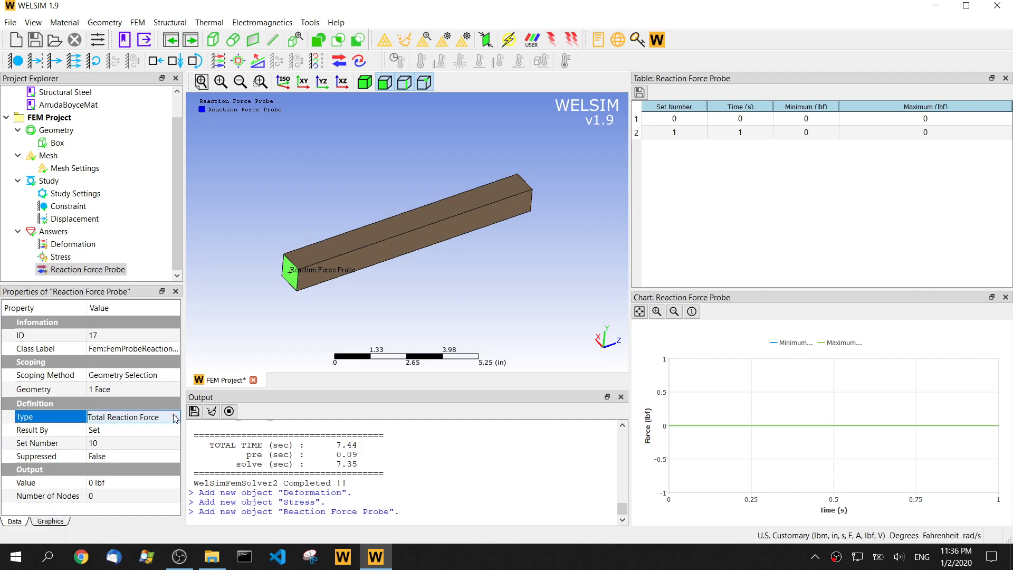
click(174, 417)
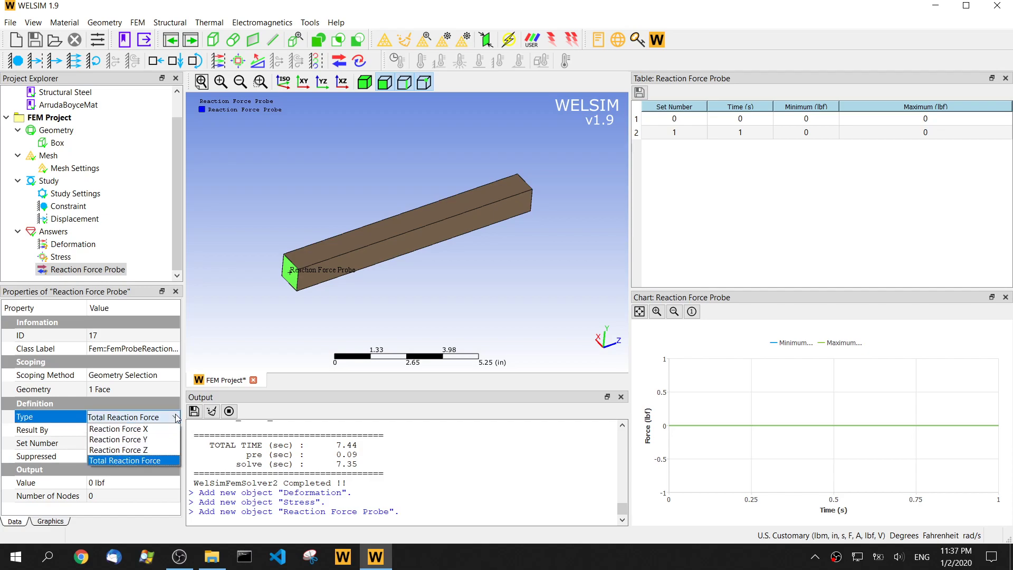
click(143, 451)
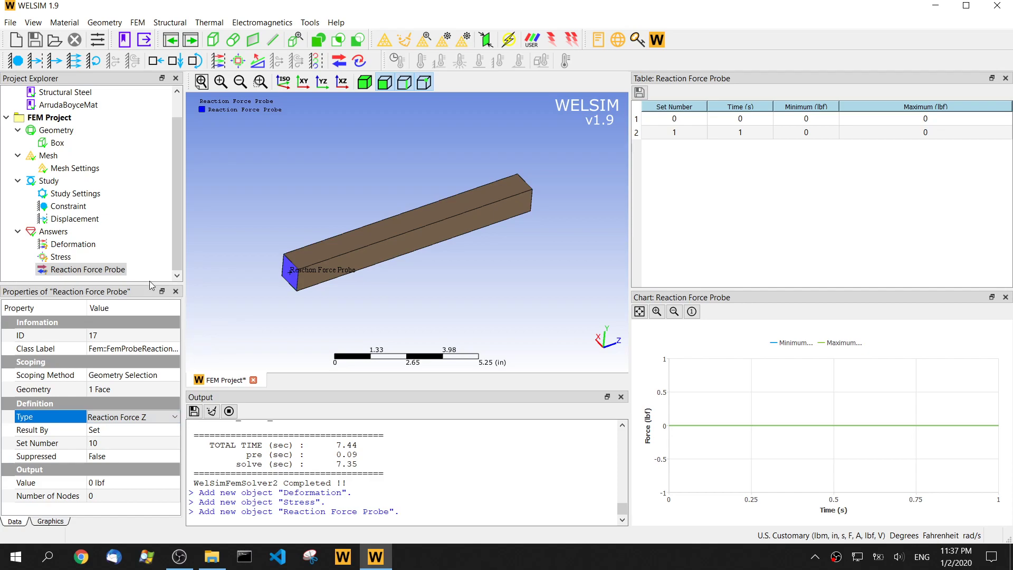
Show the Z-deformation contour at set 10, with a 3 in maximum, and rotate the bar to inspect it.
click(74, 244)
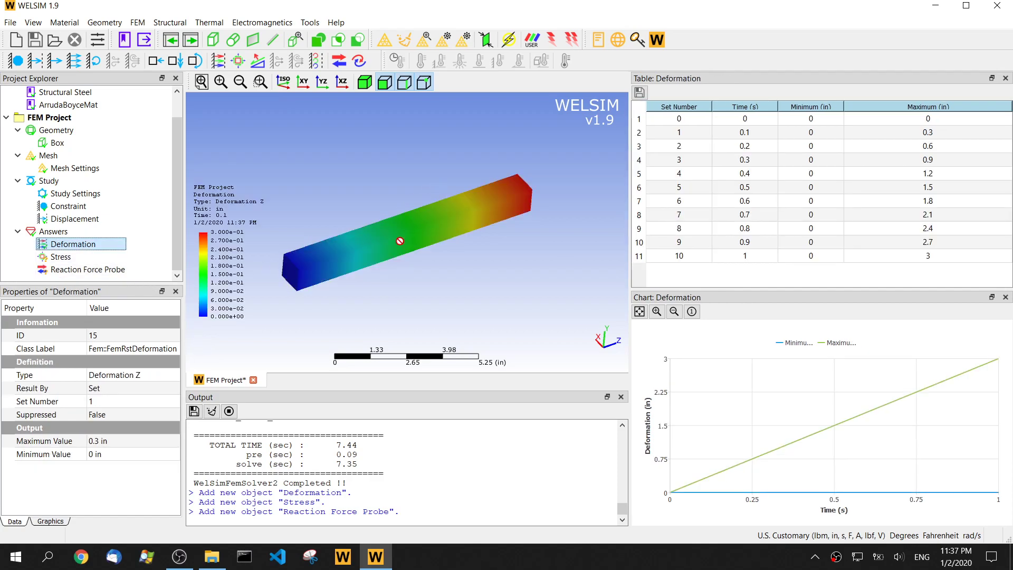
drag(396, 237, 324, 274)
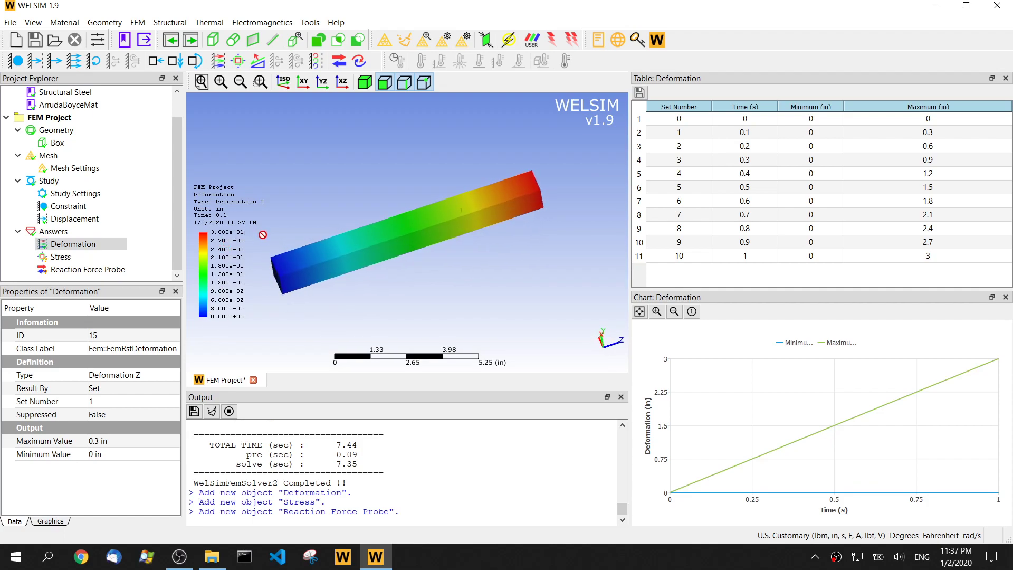
click(112, 402)
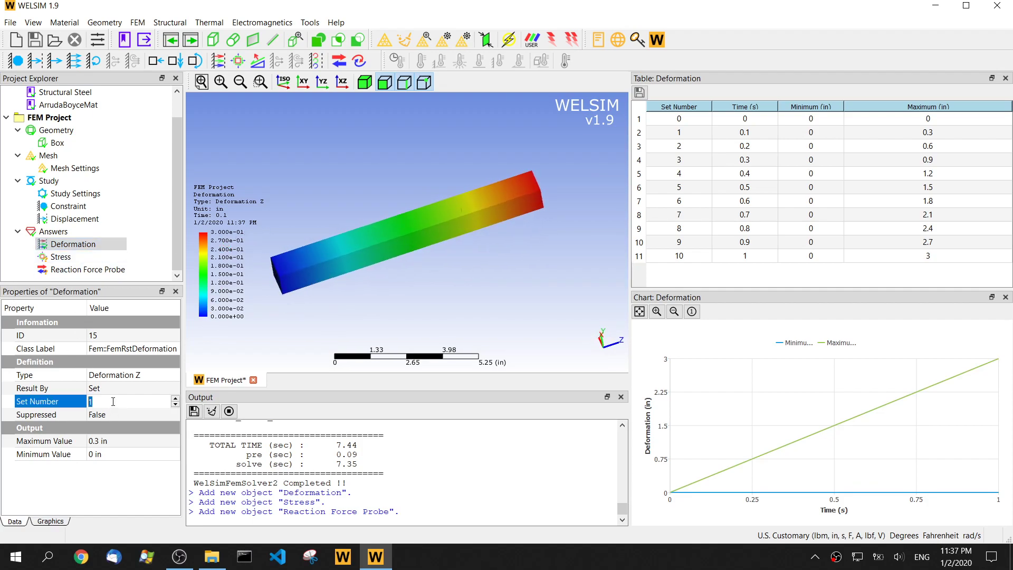
text(0)
click(74, 245)
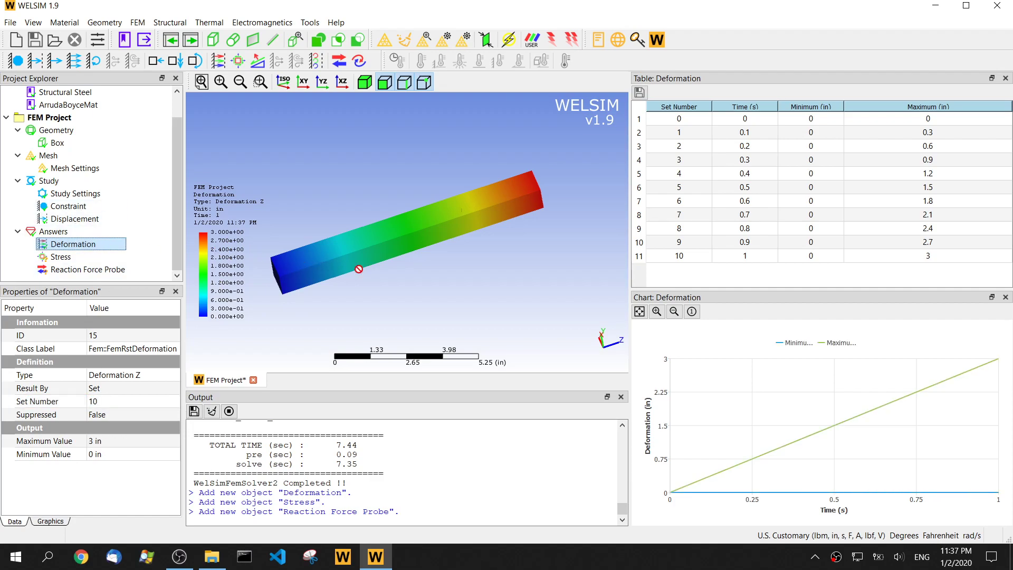
mouse_move(395, 268)
mouse_down()
mouse_move(365, 254)
mouse_move(534, 229)
mouse_up()
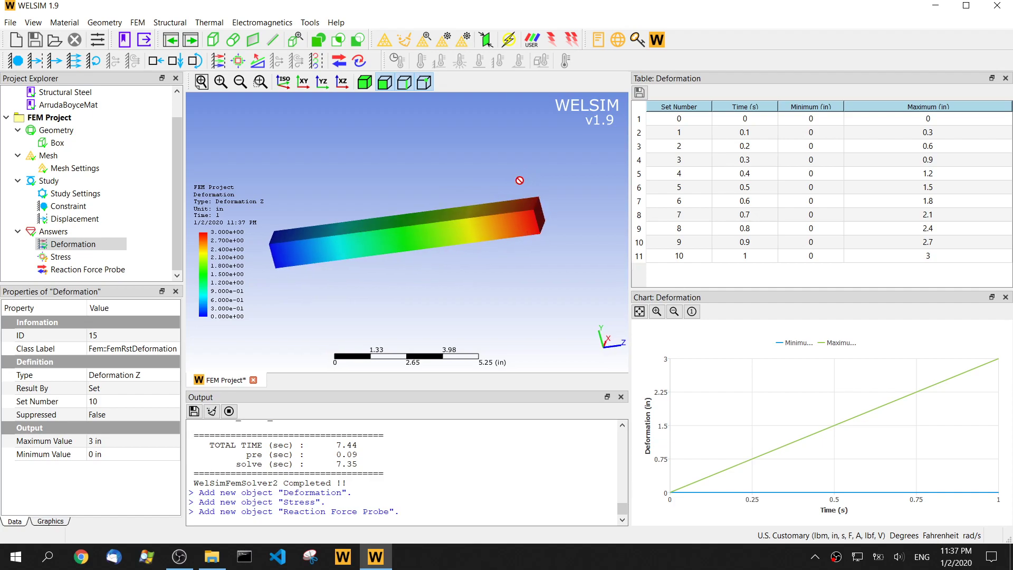
drag(492, 183, 478, 263)
Display the von-Mises stress contour (27.82–41.47 psi) and rotate the bar to expose its end face.
click(60, 257)
drag(367, 191, 334, 209)
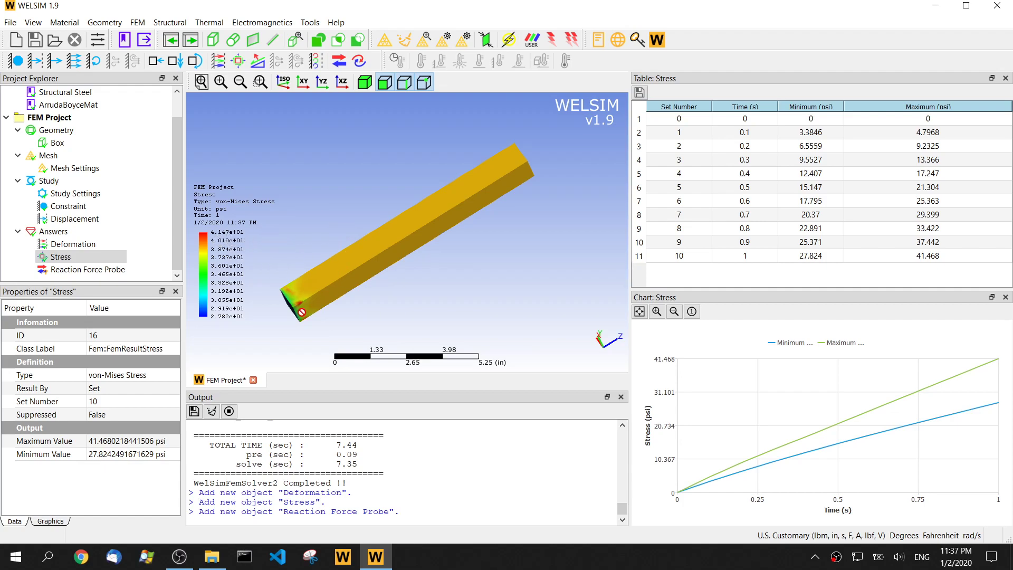
drag(303, 311, 302, 289)
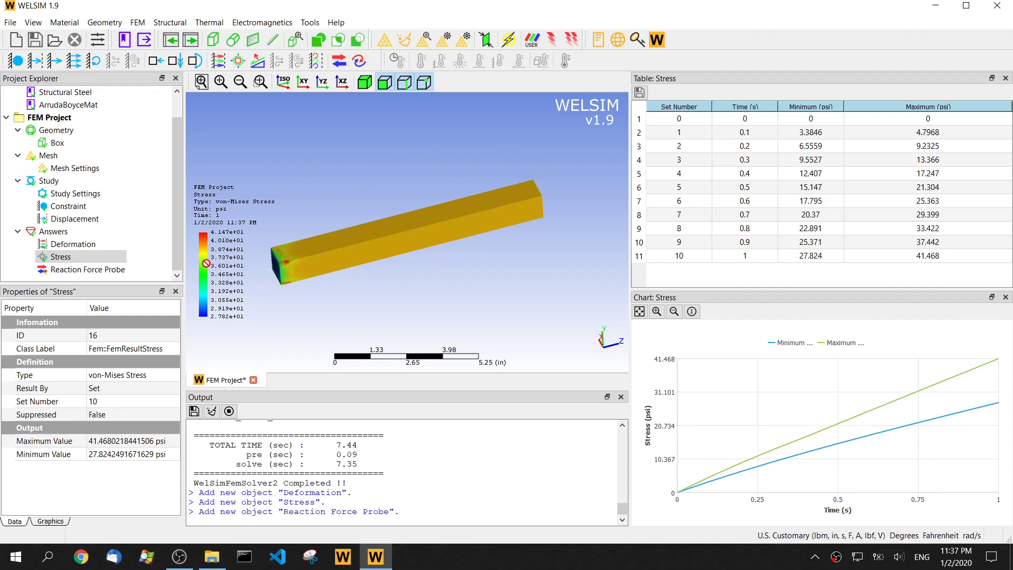
click(104, 270)
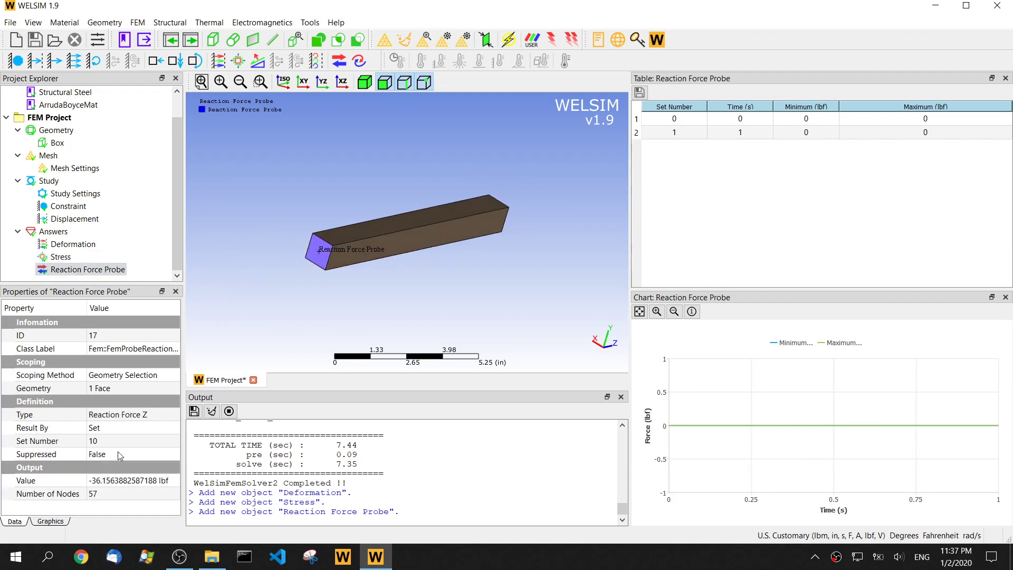
Read the -36.16 lbf Z reaction force and zoom in on the fixed end face.
click(113, 482)
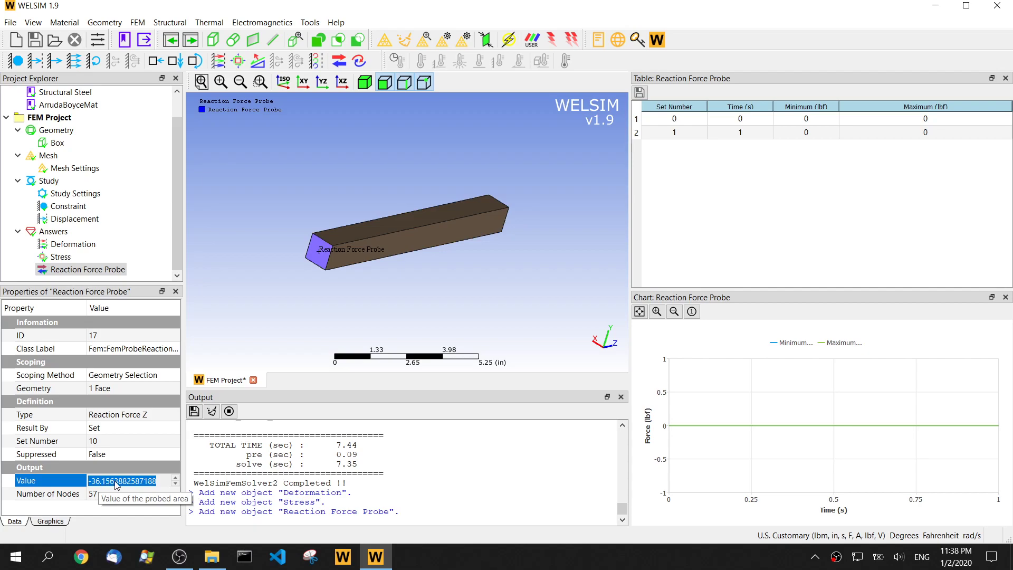
scroll(276, 264, up, 2)
scroll(370, 280, up, 3)
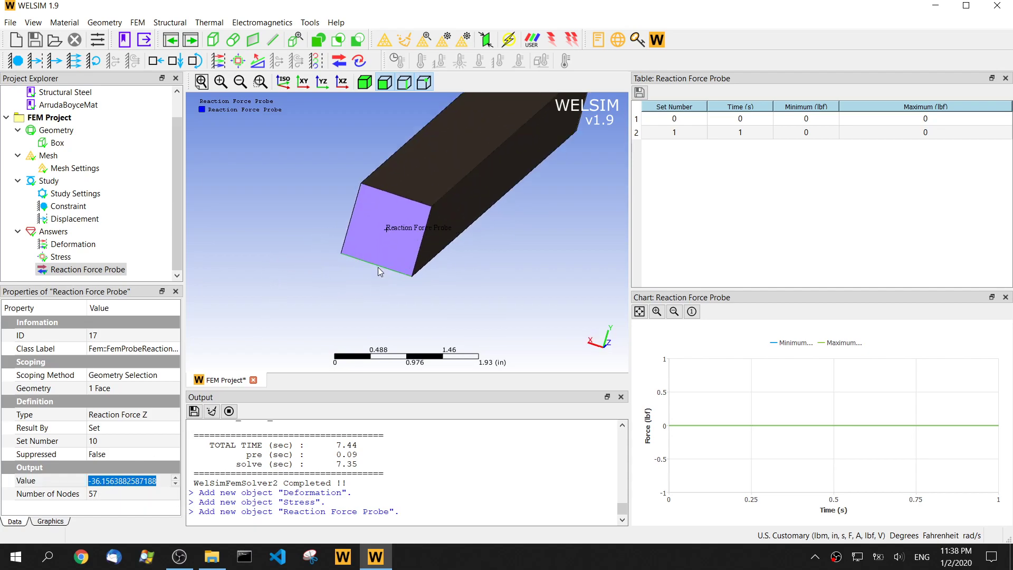
scroll(378, 267, up, 1)
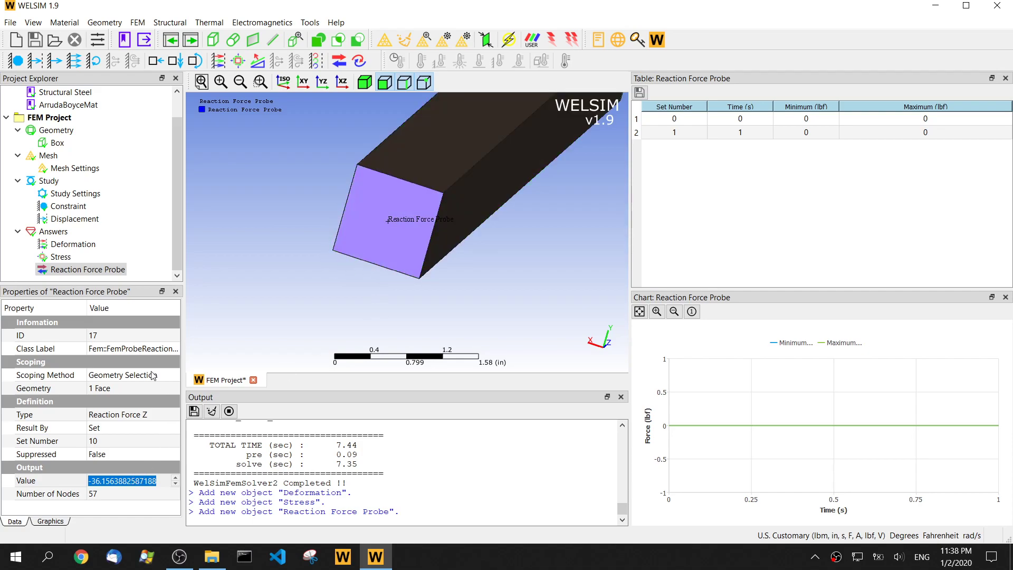
Return to the von-Mises stress contour and view the bar side-on.
click(79, 257)
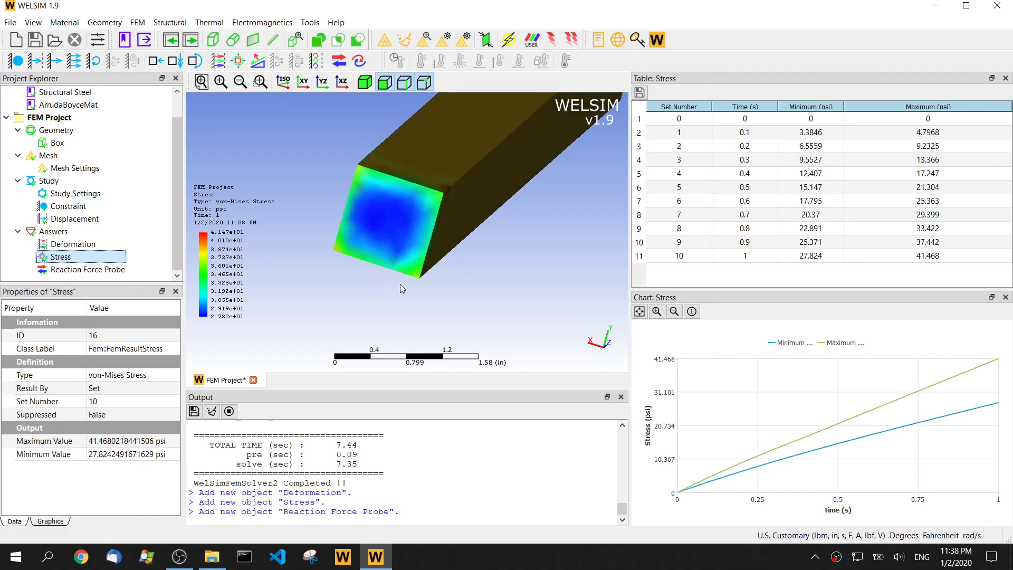
drag(486, 264, 403, 282)
scroll(480, 282, down, 5)
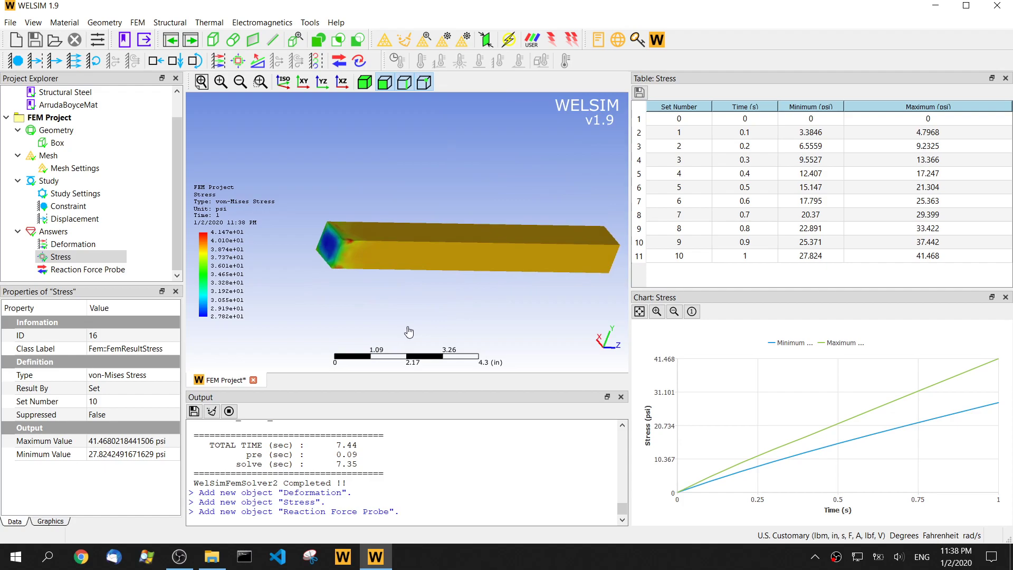